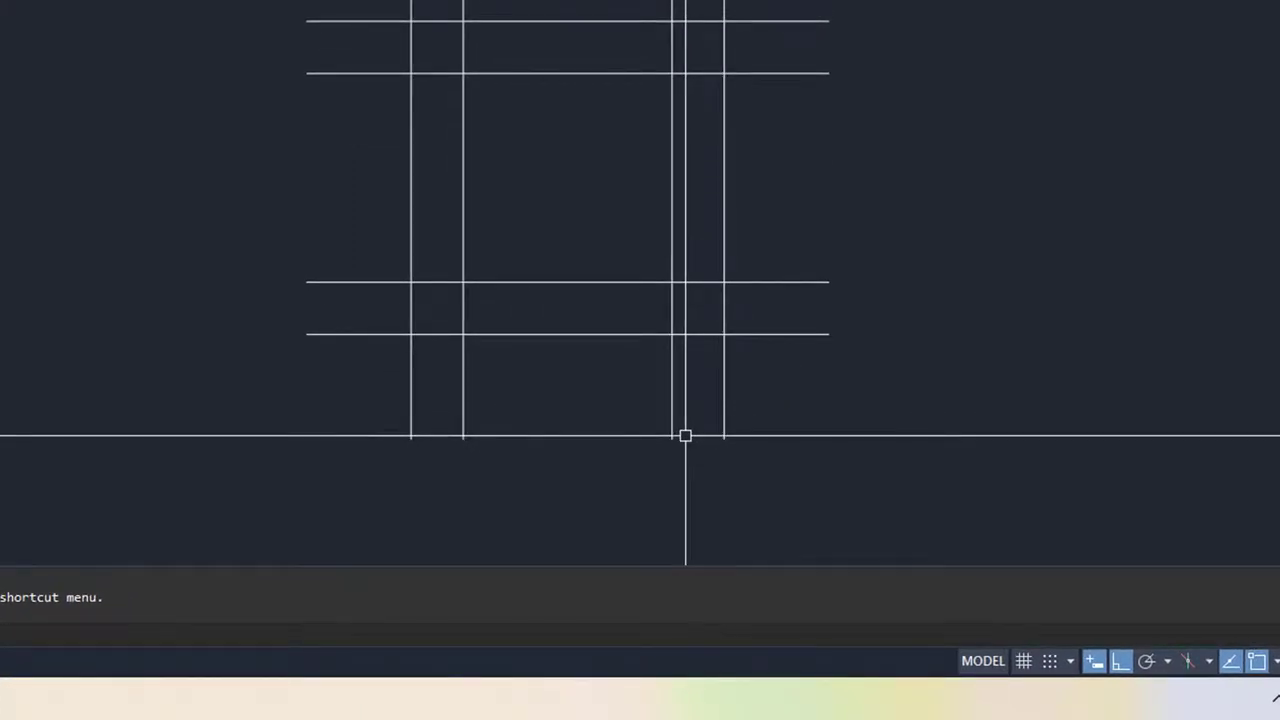
Start the TRIM command on the grid of four horizontal and four vertical lines.
text(trim)
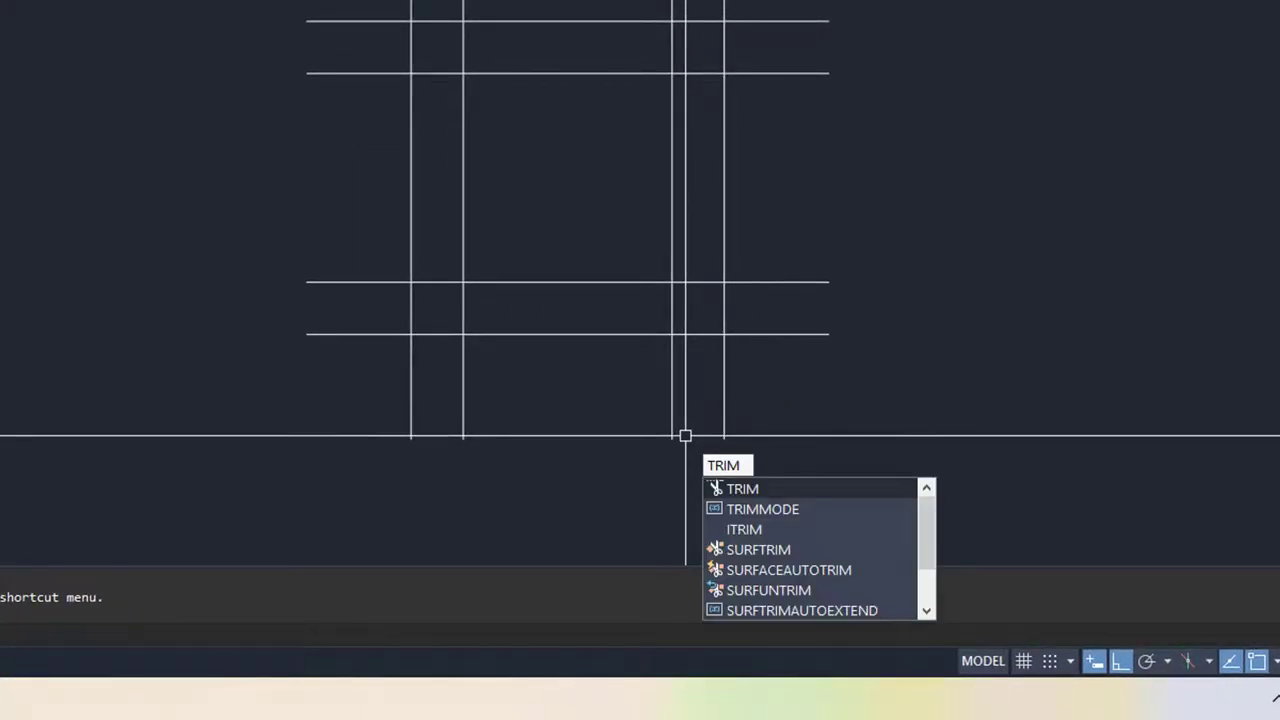
key(Return)
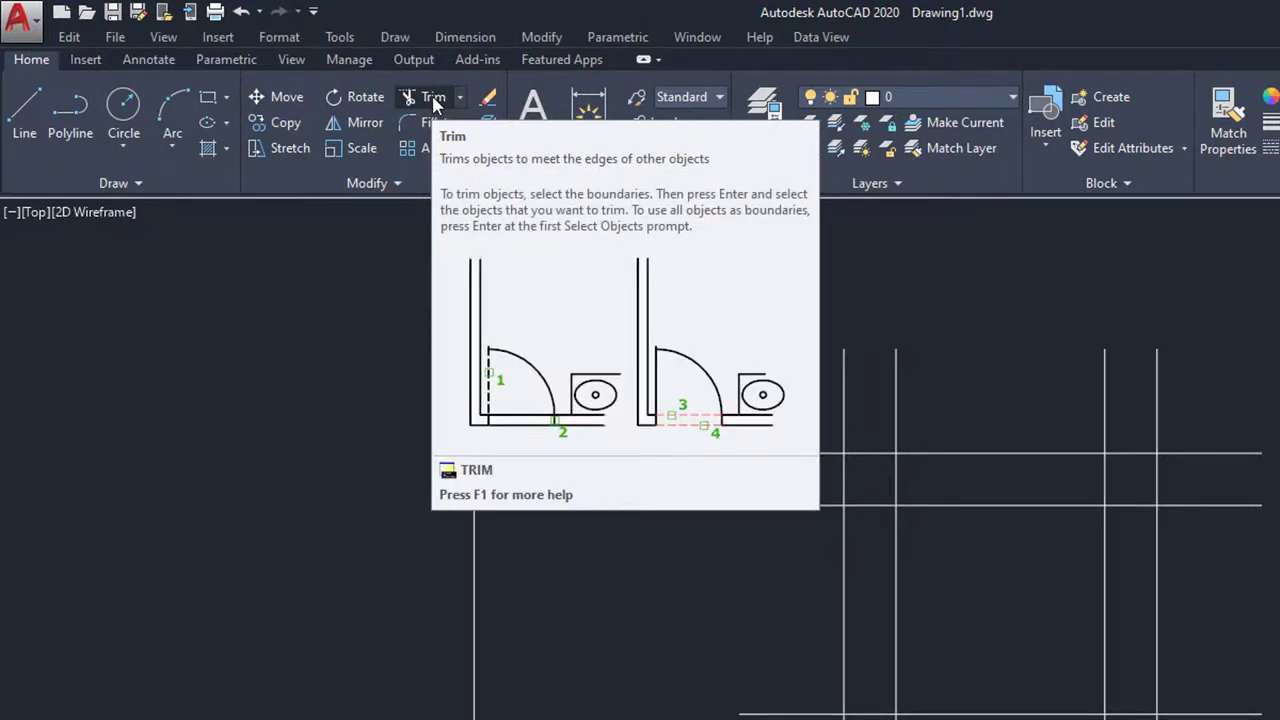
Start Trim and window-select all eight grid lines as cutting edges.
click(432, 97)
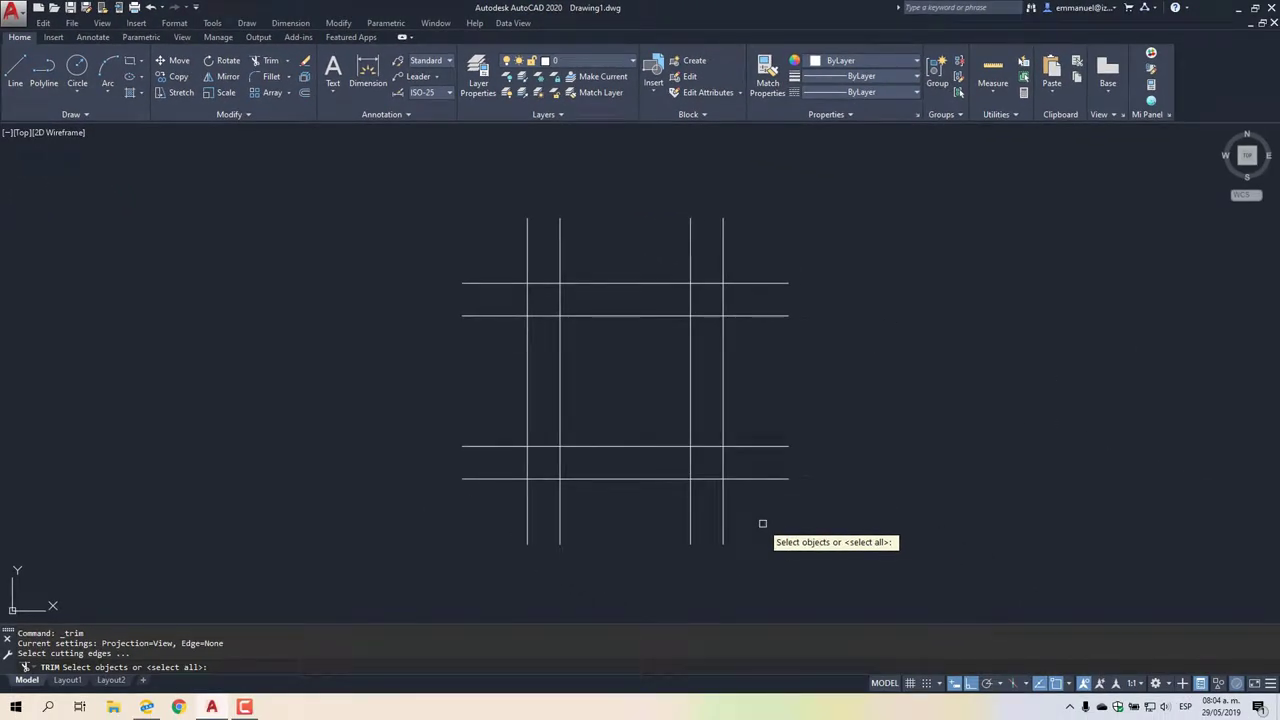
click(762, 523)
click(492, 275)
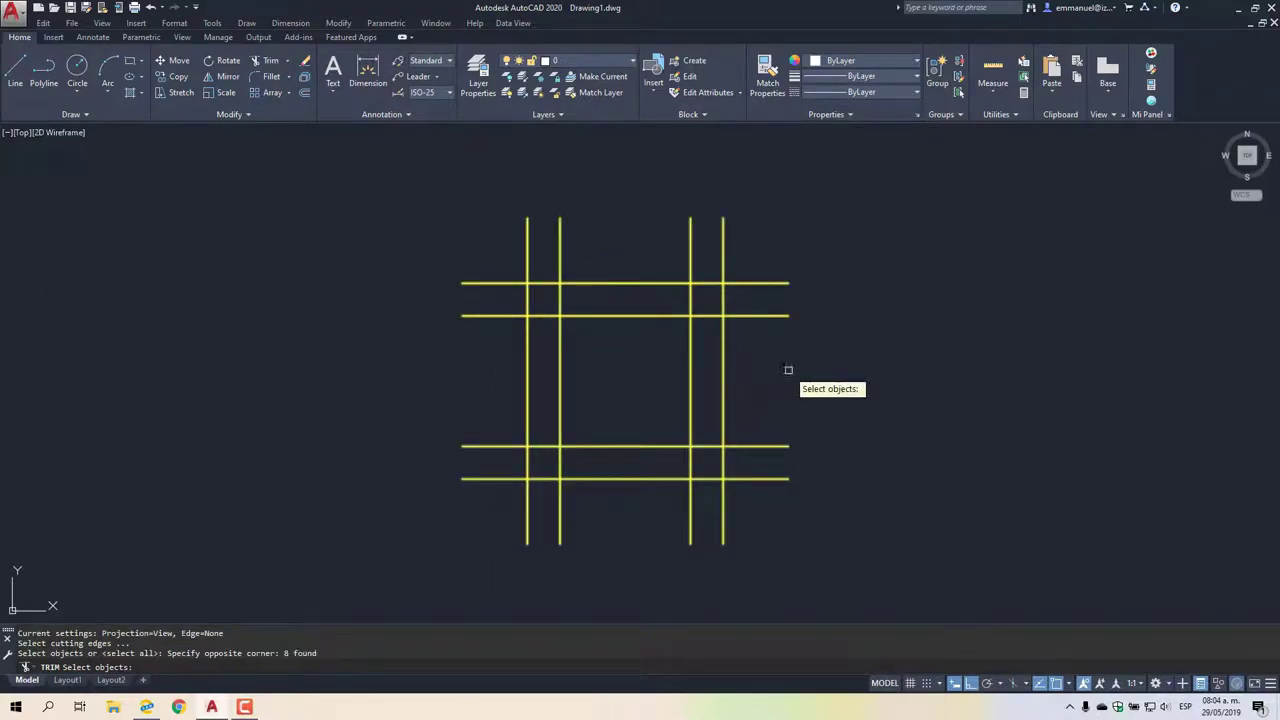
key(Return)
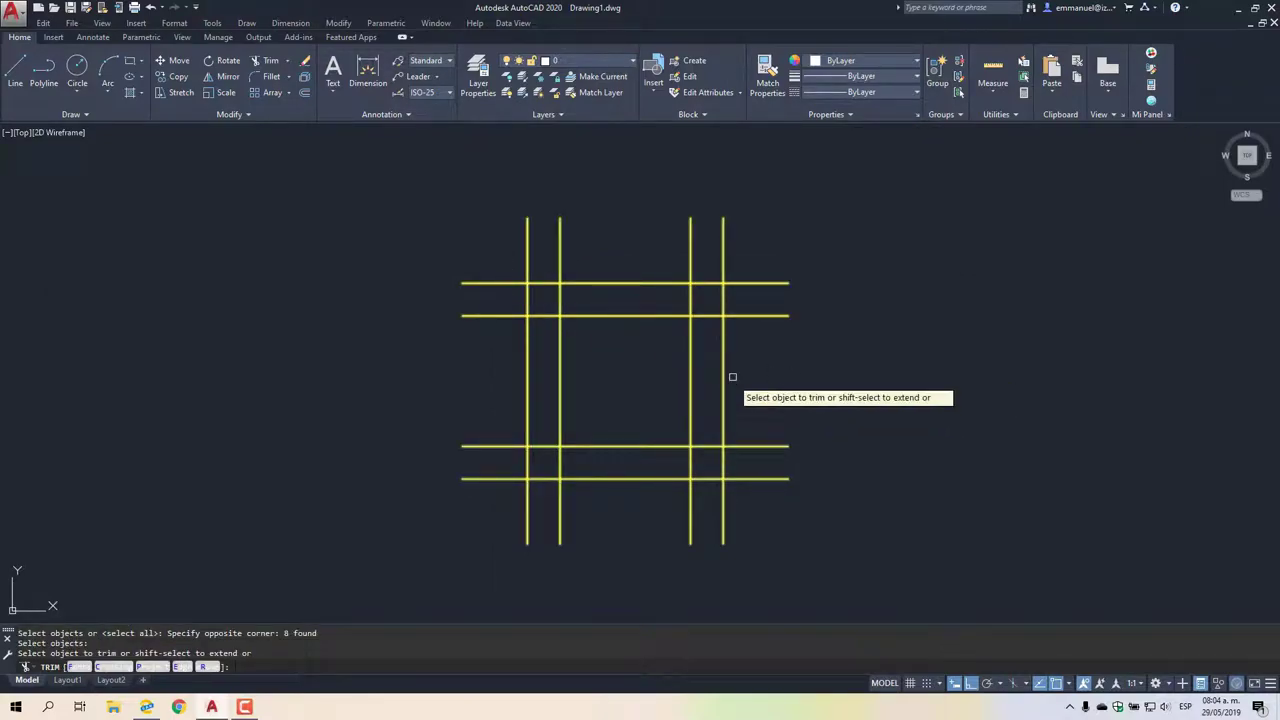
Trim away several inner segments and outer line ends, then end the command.
click(723, 251)
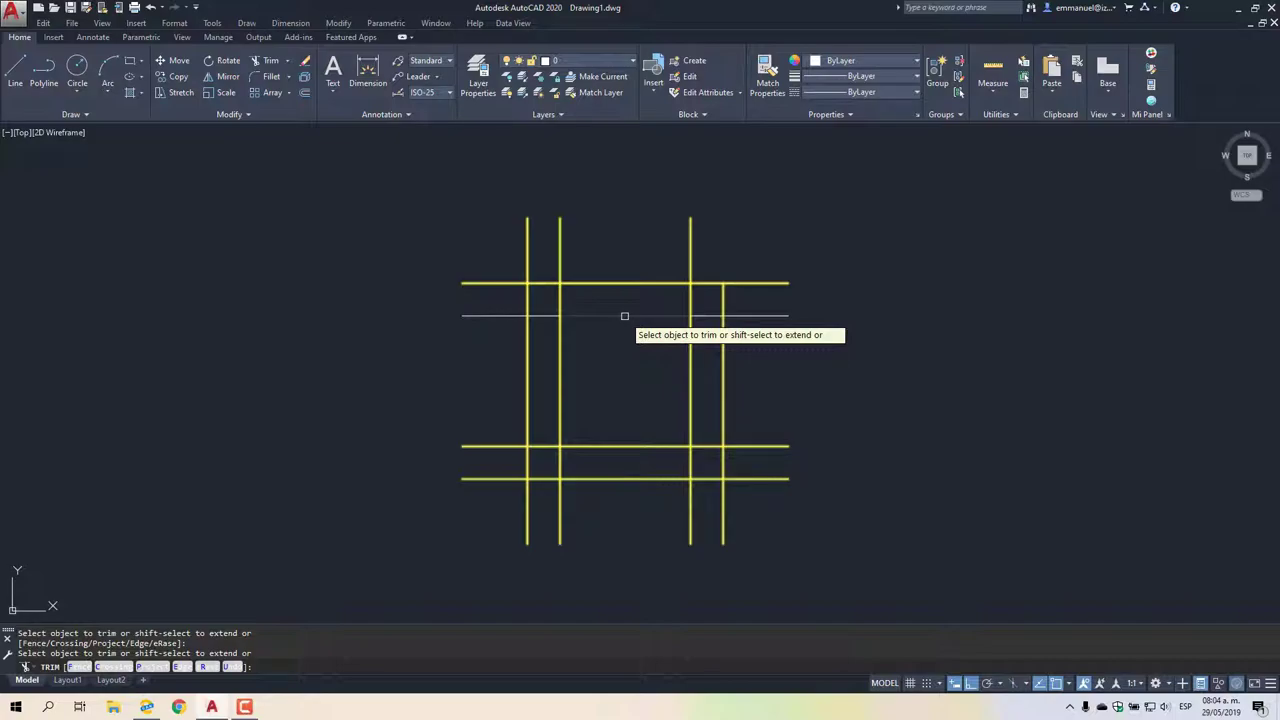
click(624, 316)
click(723, 385)
click(527, 383)
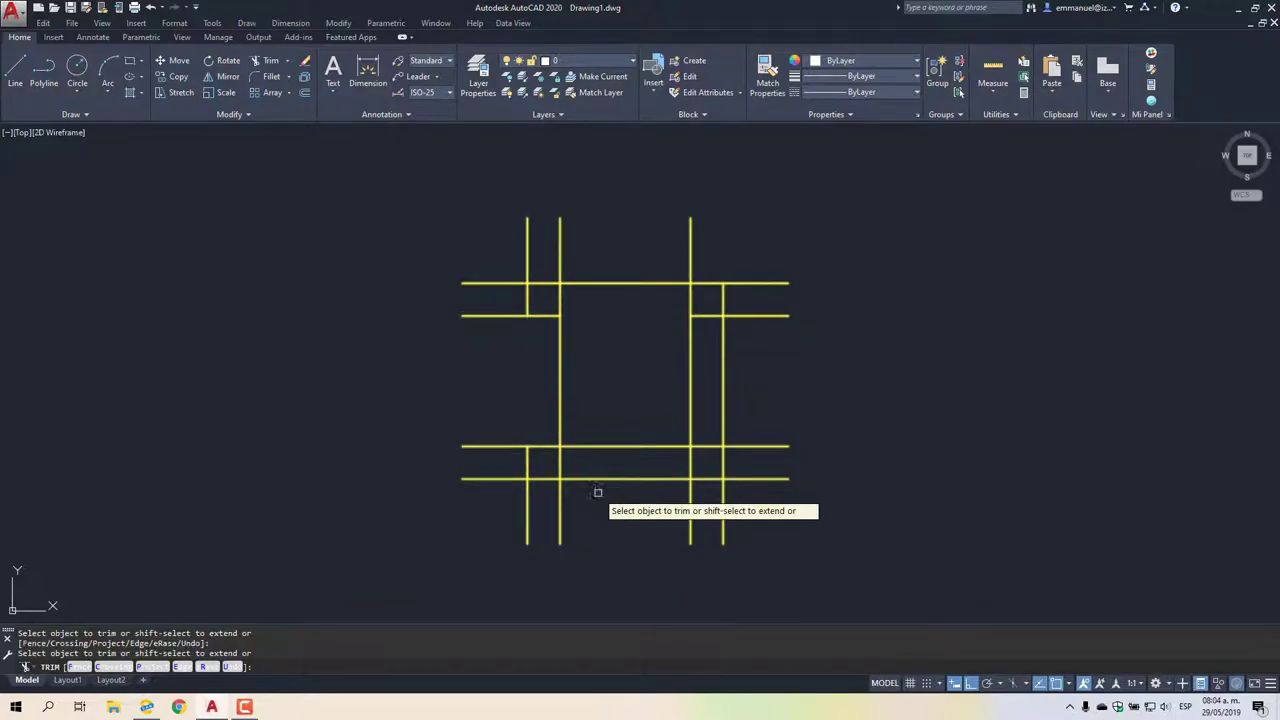
click(560, 510)
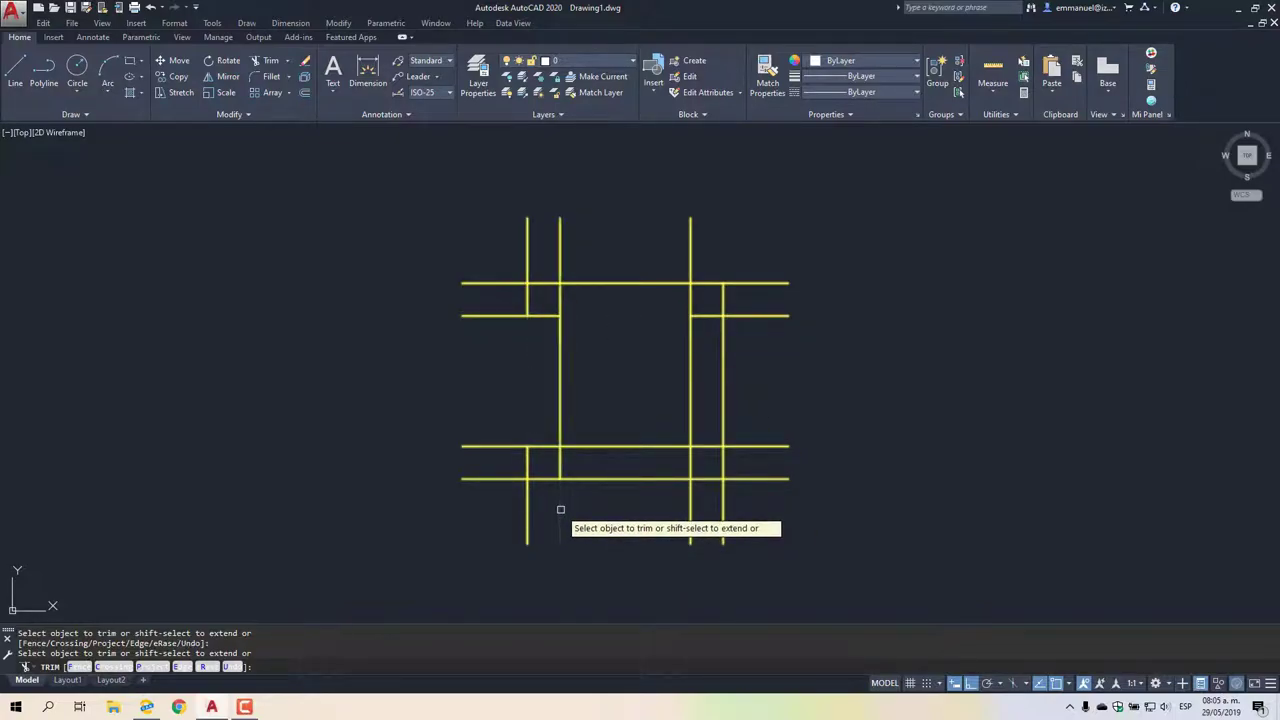
click(527, 462)
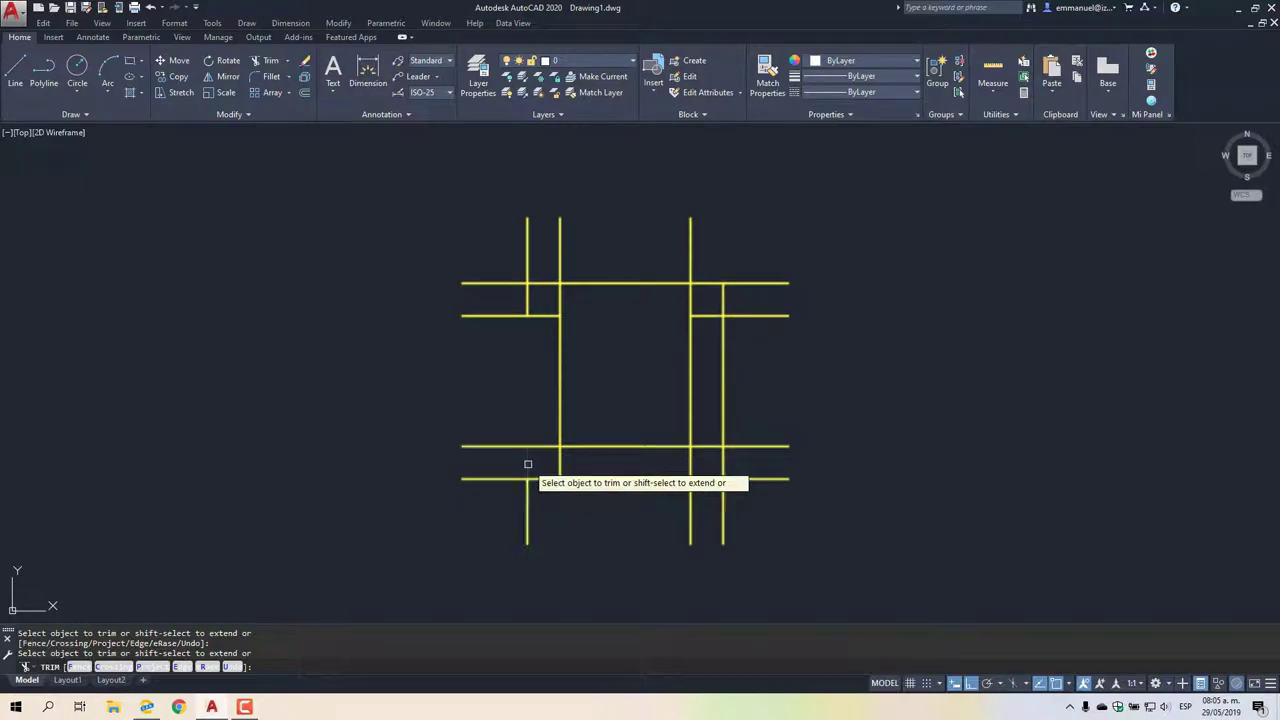
click(650, 480)
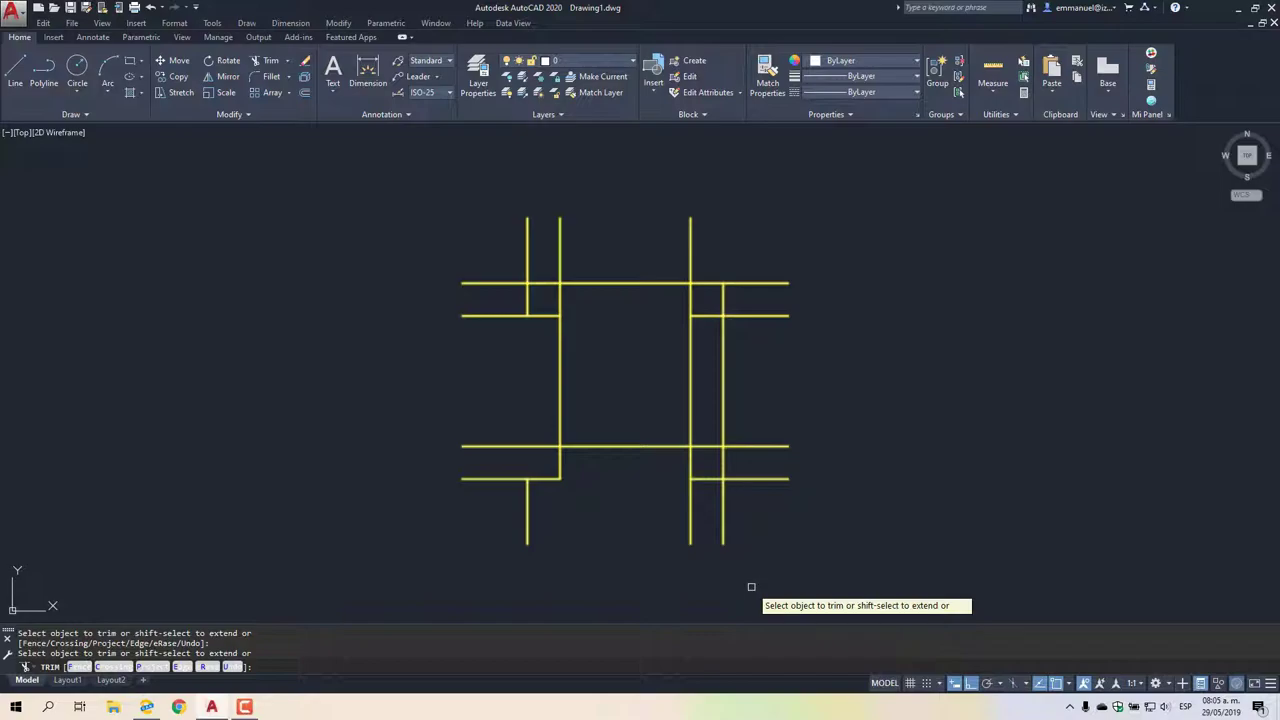
click(757, 478)
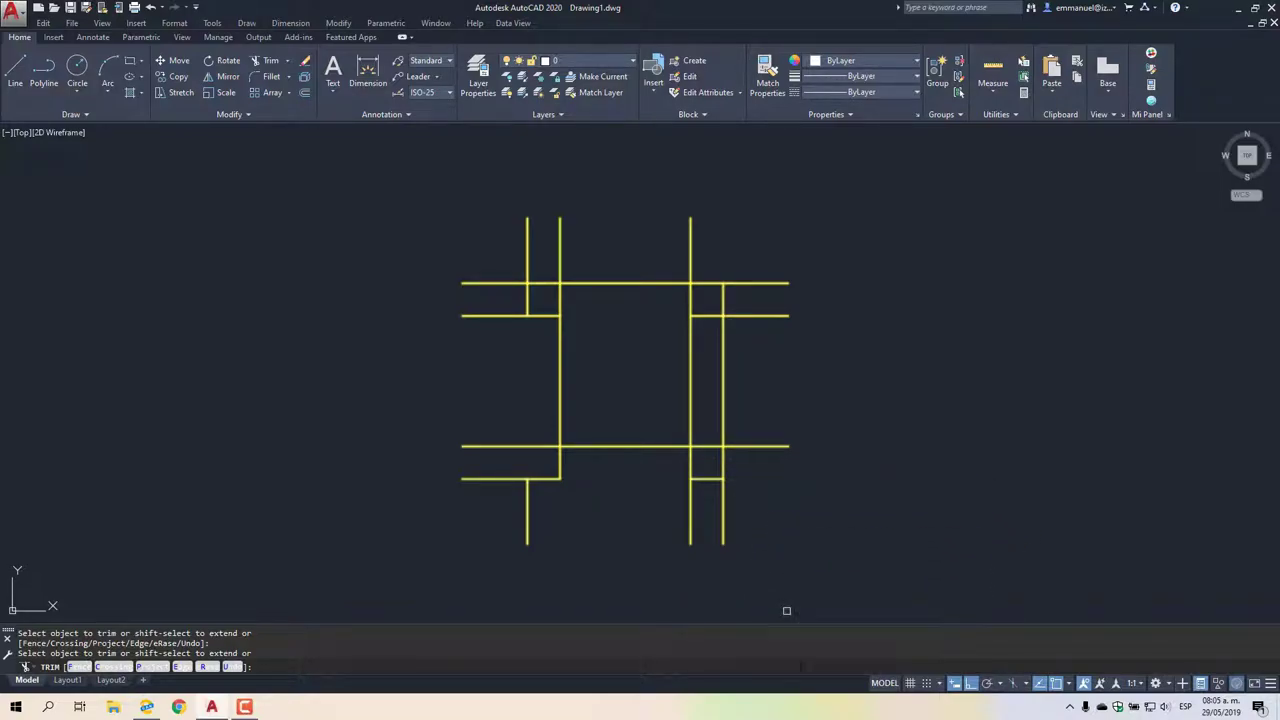
key(Escape)
text(u)
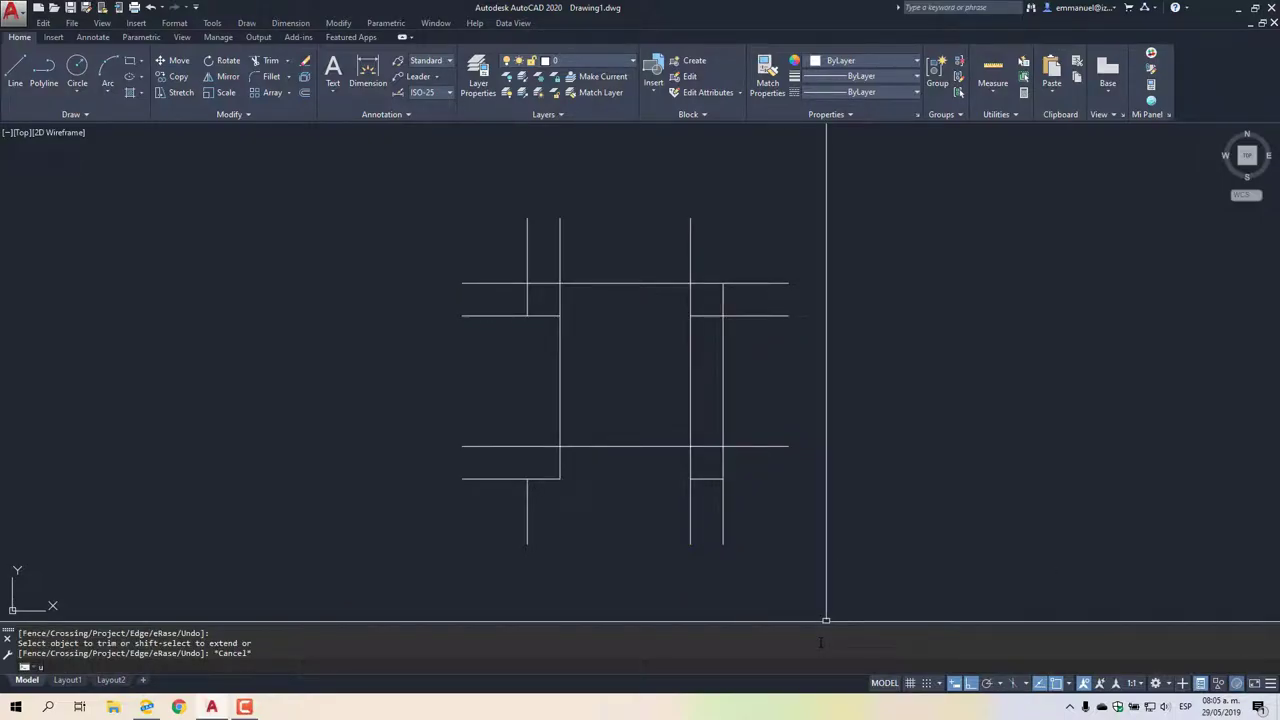
Undo the previous trims, cancelling a stray selection window along the way.
key(Return)
click(845, 366)
key(Escape)
key(Escape)
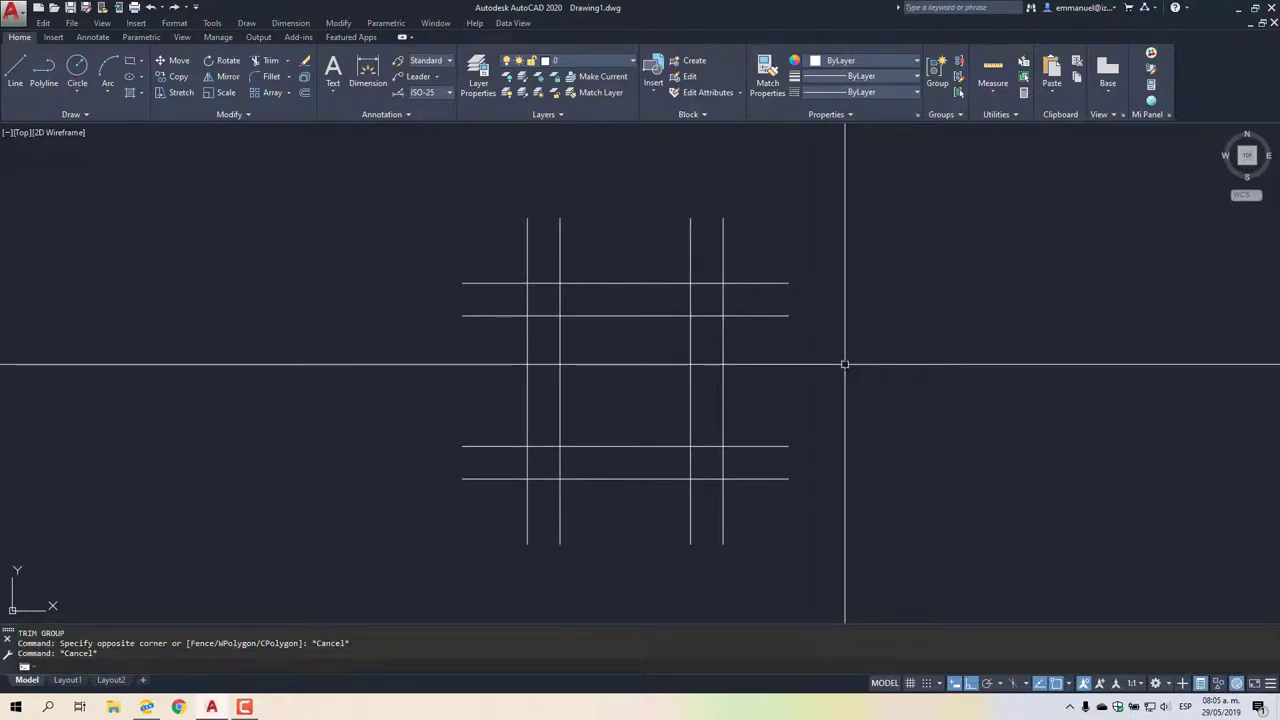
text(u)
key(Return)
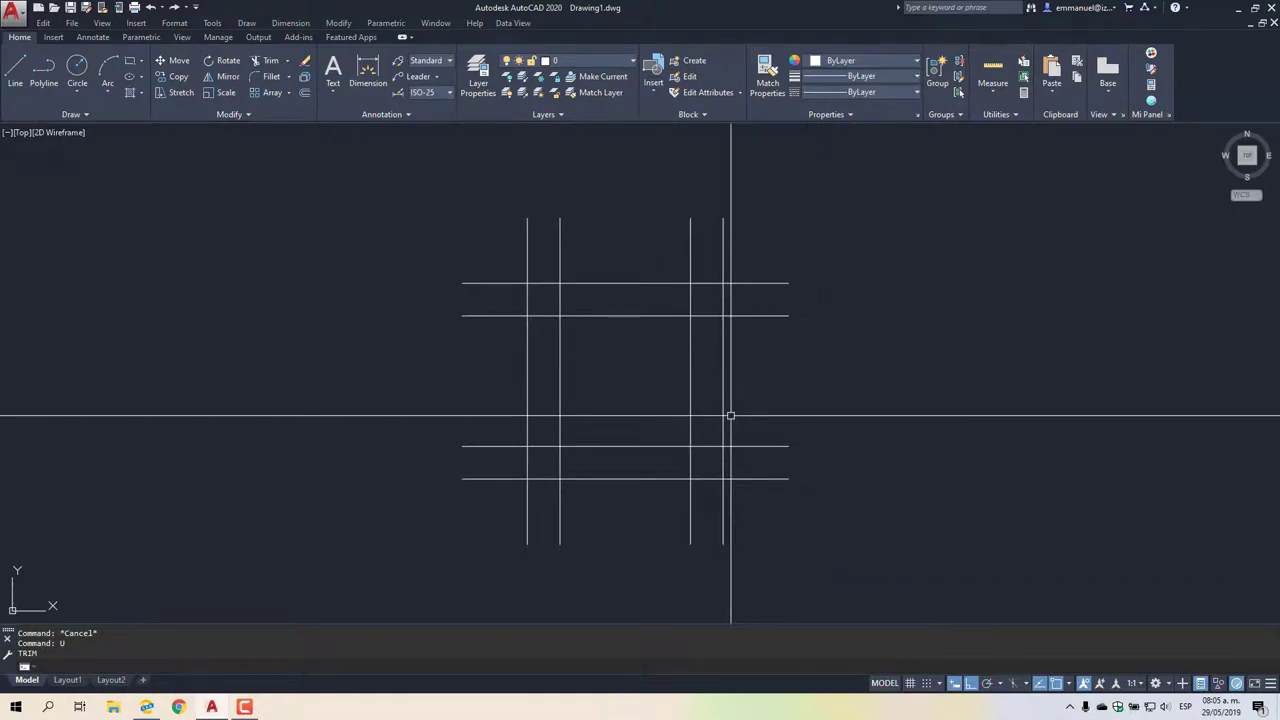
Run TRIM with only the rightmost vertical line as cutting edge.
text(tri)
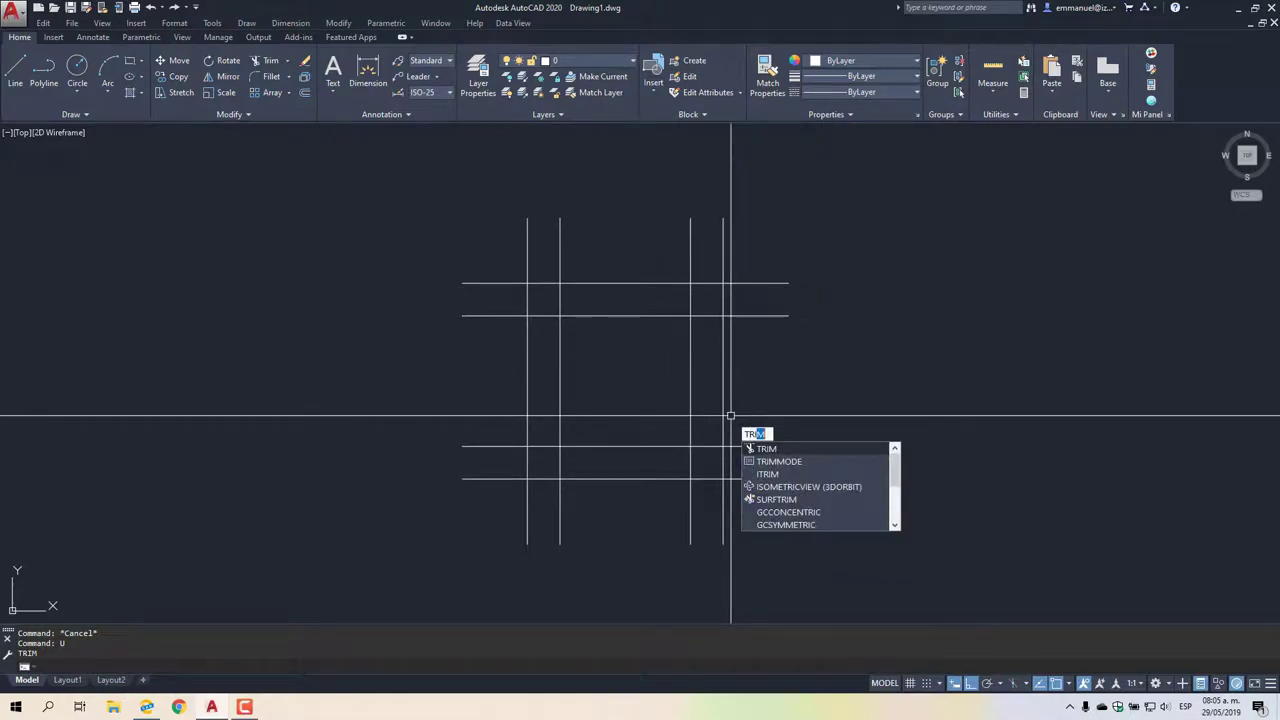
key(Return)
click(723, 272)
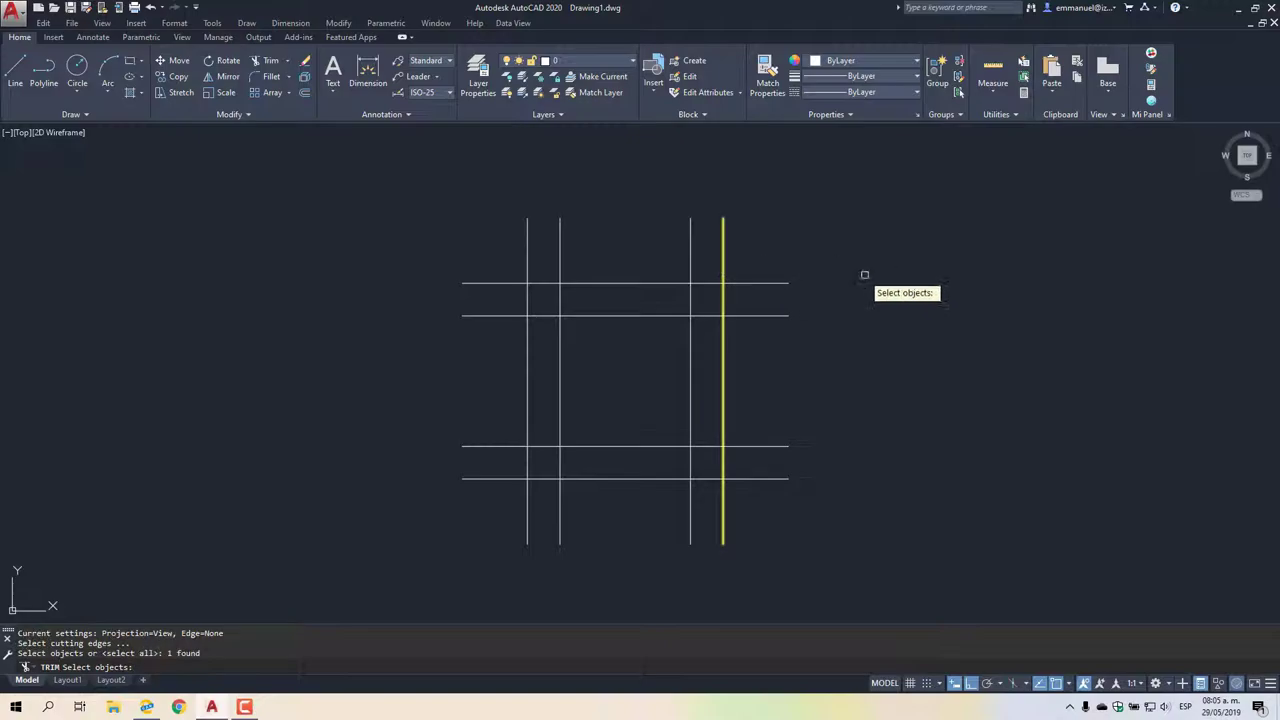
key(Return)
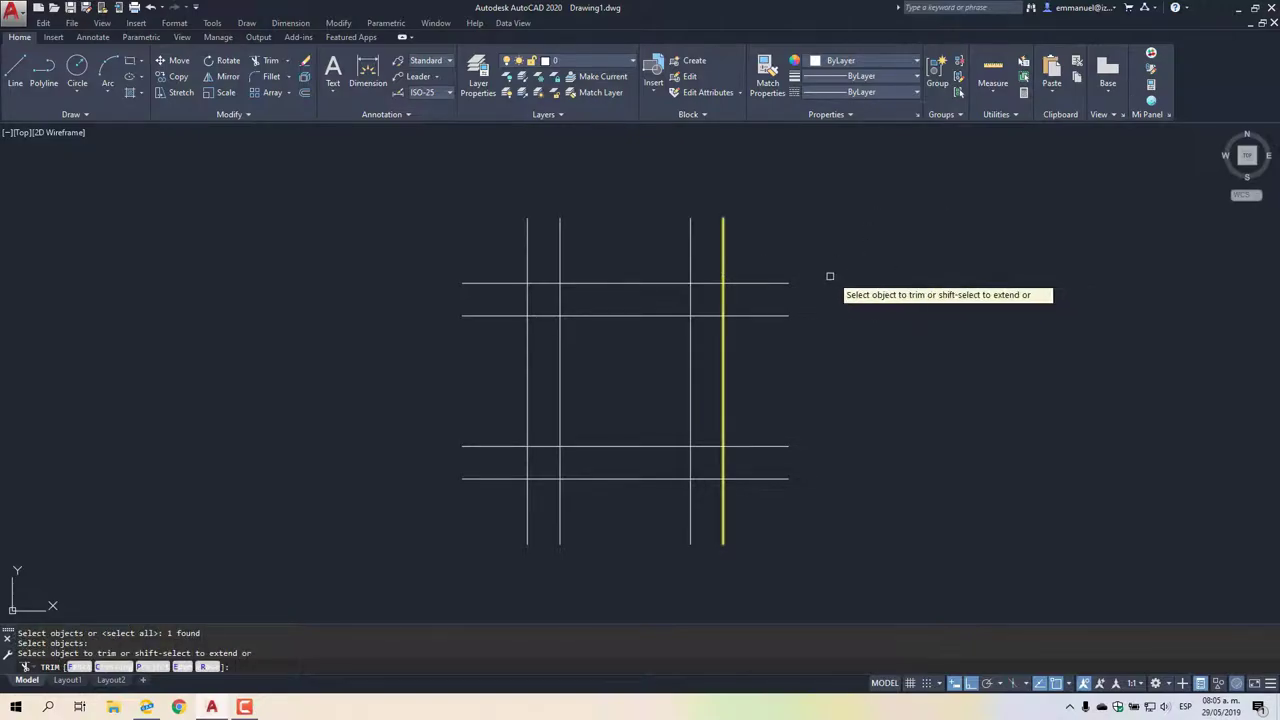
Trim the four horizontal line ends past the right vertical, then undo those trims.
click(771, 281)
click(769, 315)
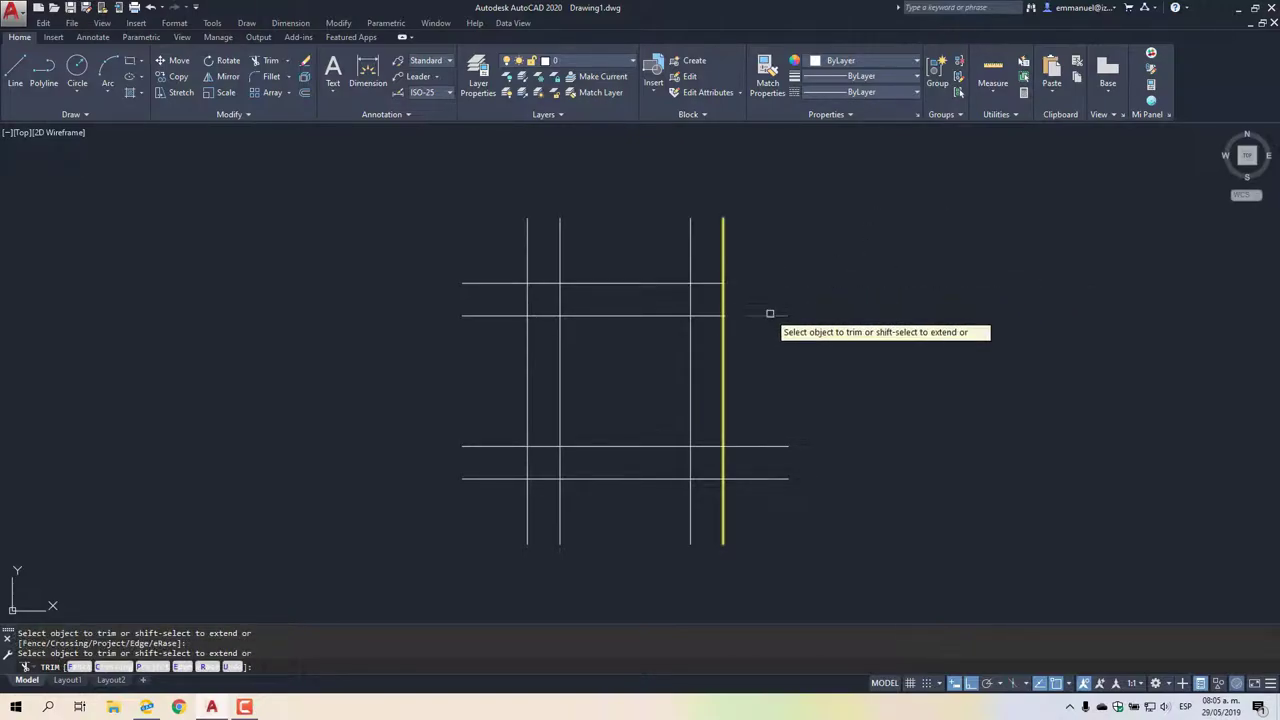
click(777, 445)
click(779, 479)
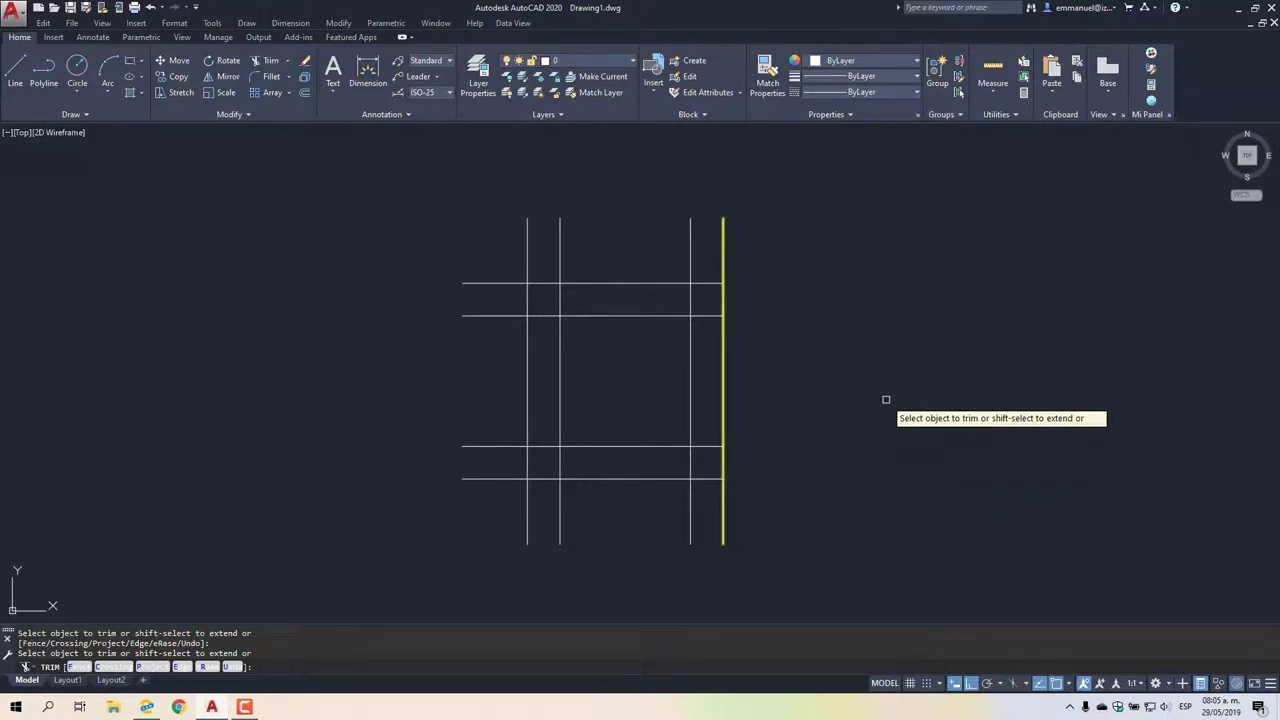
key(Return)
text(u)
key(Return)
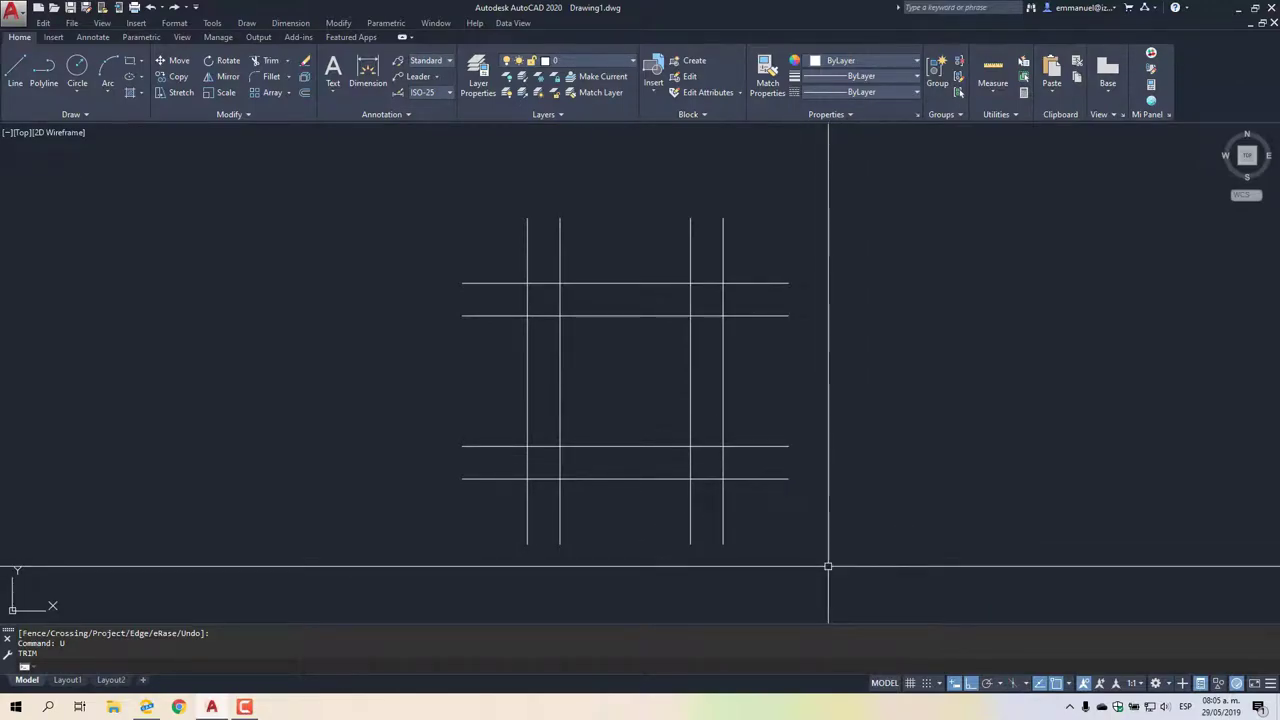
Run TRIM with all eight grid lines window-selected as cutting edges.
text(tr)
key(Return)
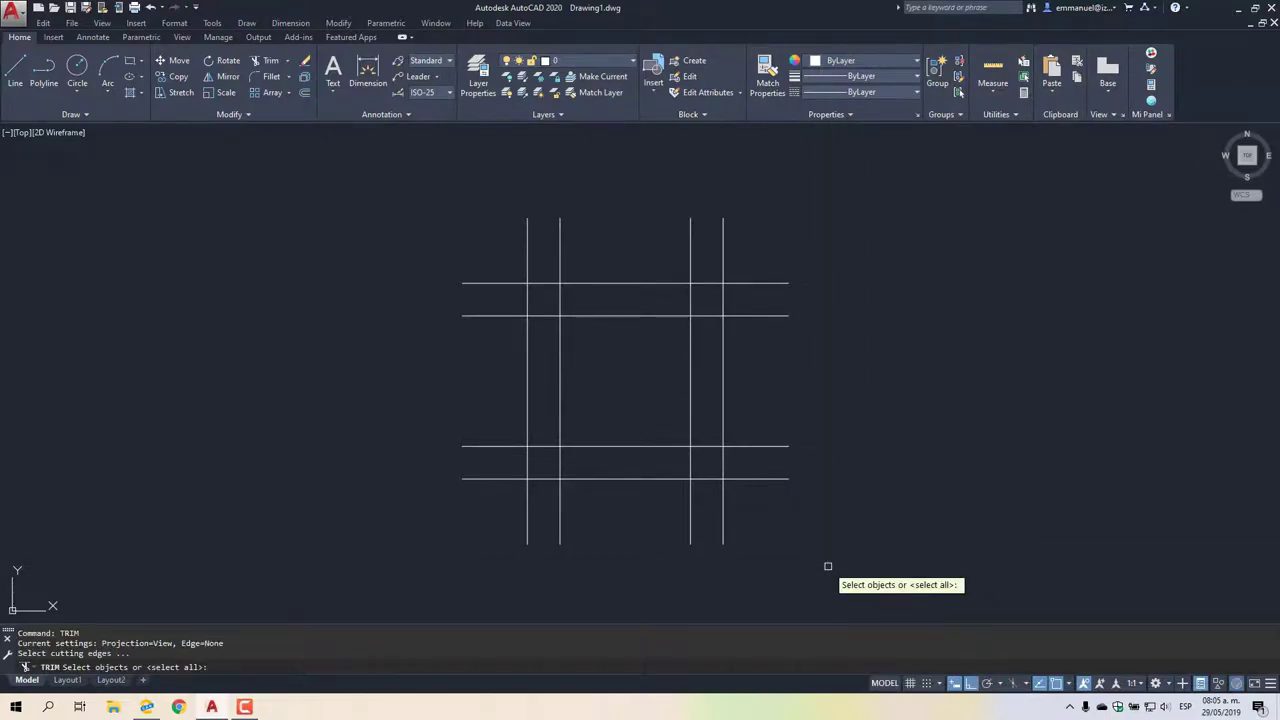
click(827, 538)
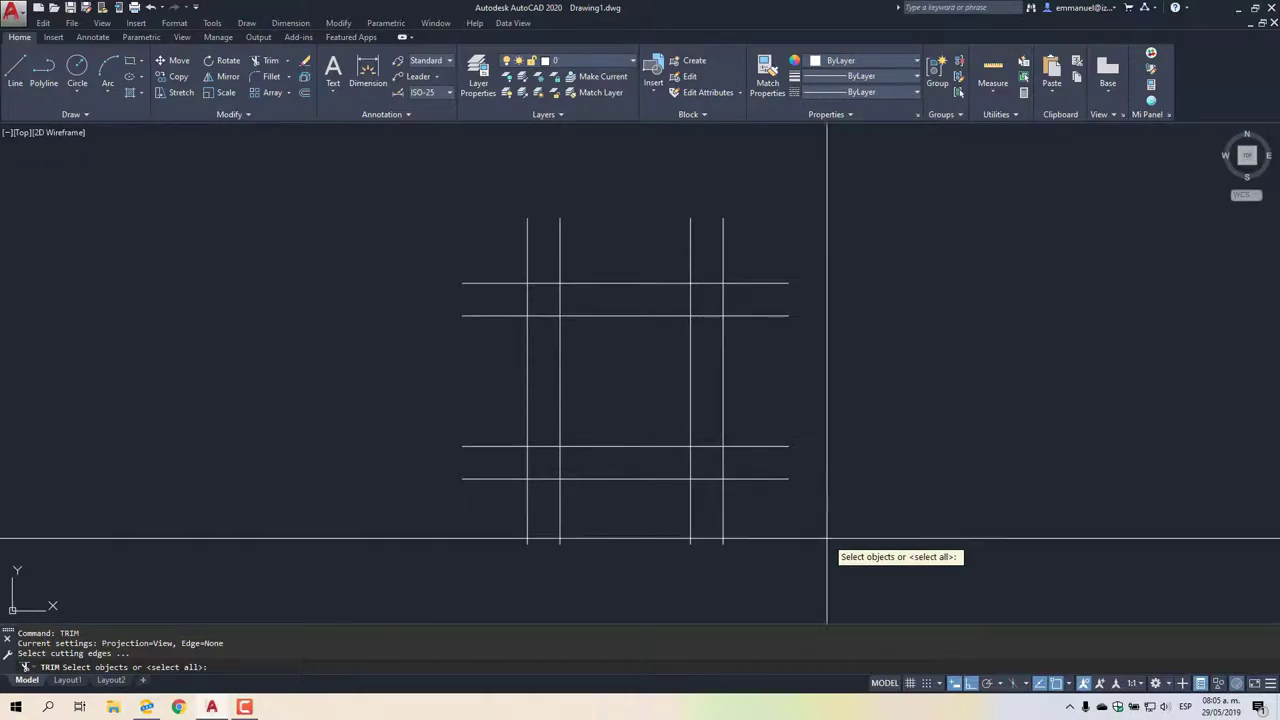
click(503, 270)
key(Return)
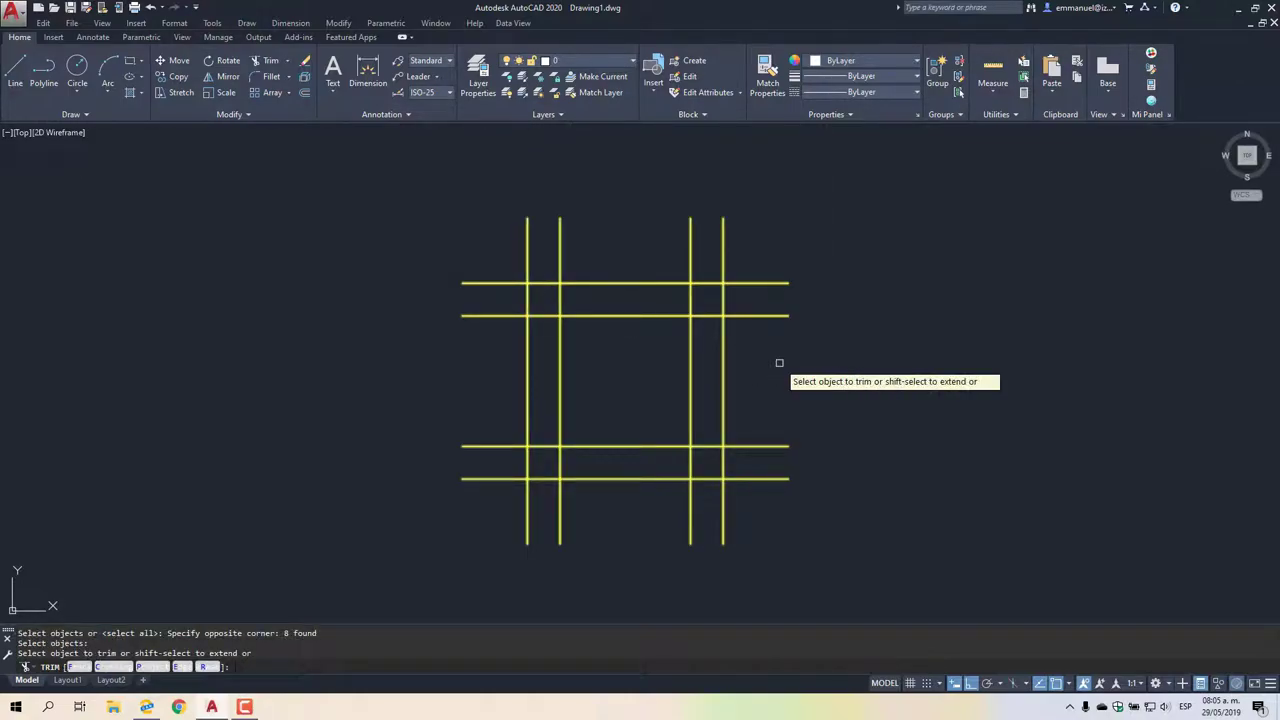
Draw a Fence through all unwanted crossing segments, leaving a central square with corner and side pieces.
text(f)
text(f)
key(Return)
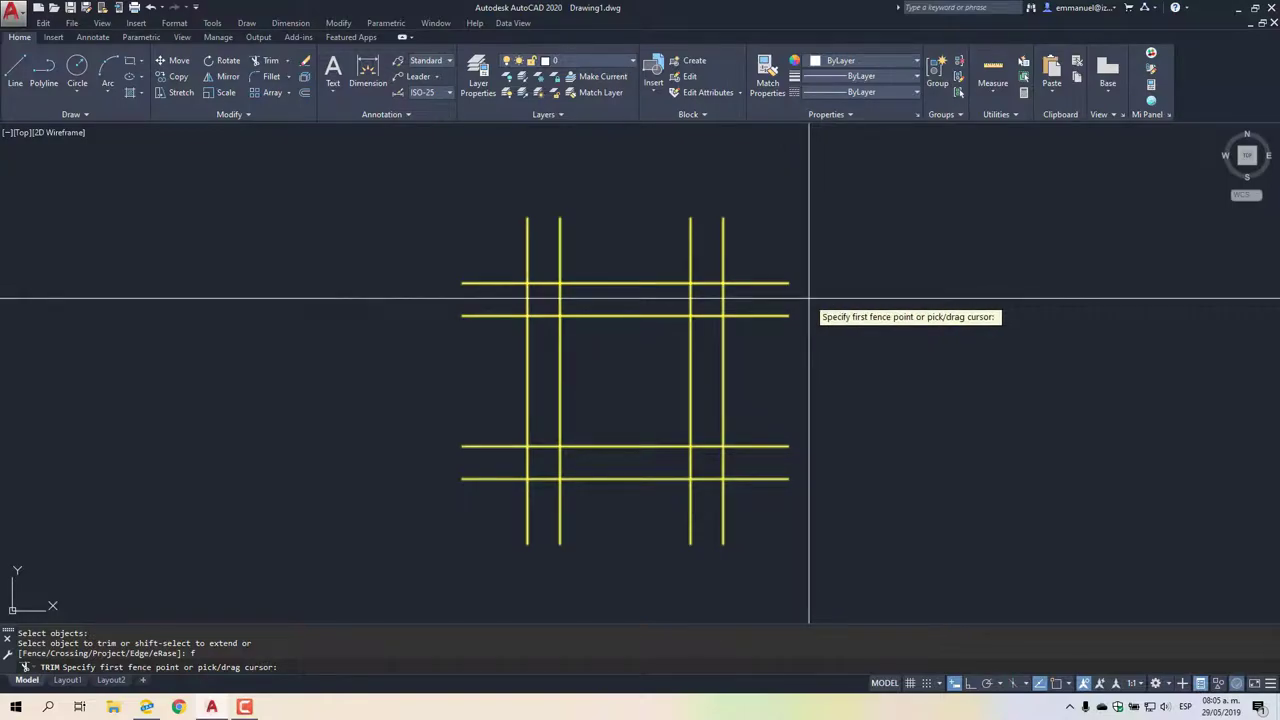
click(809, 298)
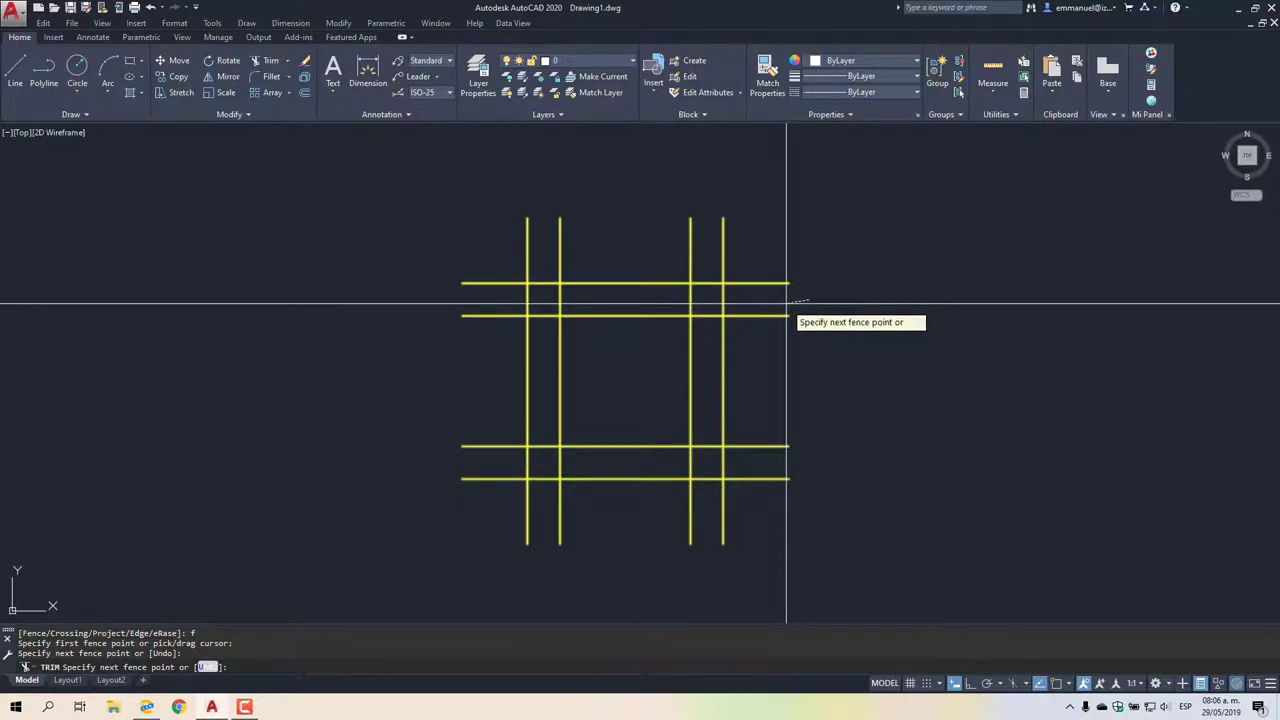
click(434, 298)
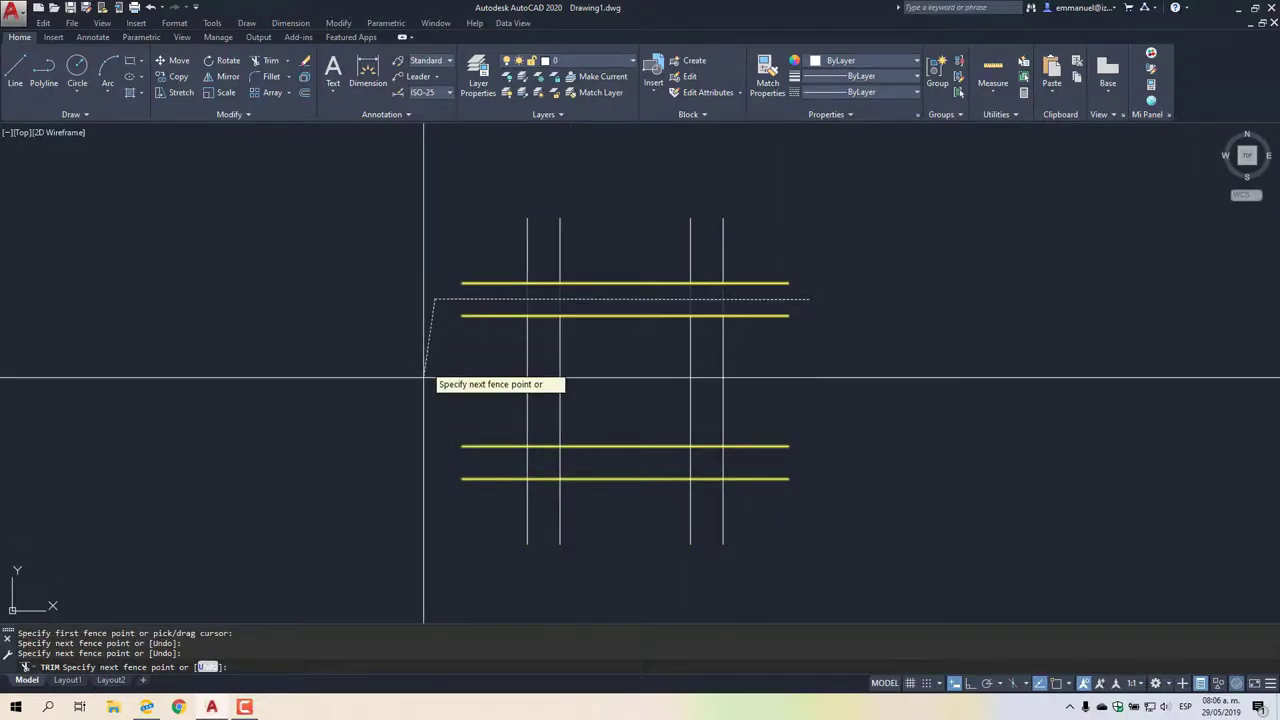
click(429, 464)
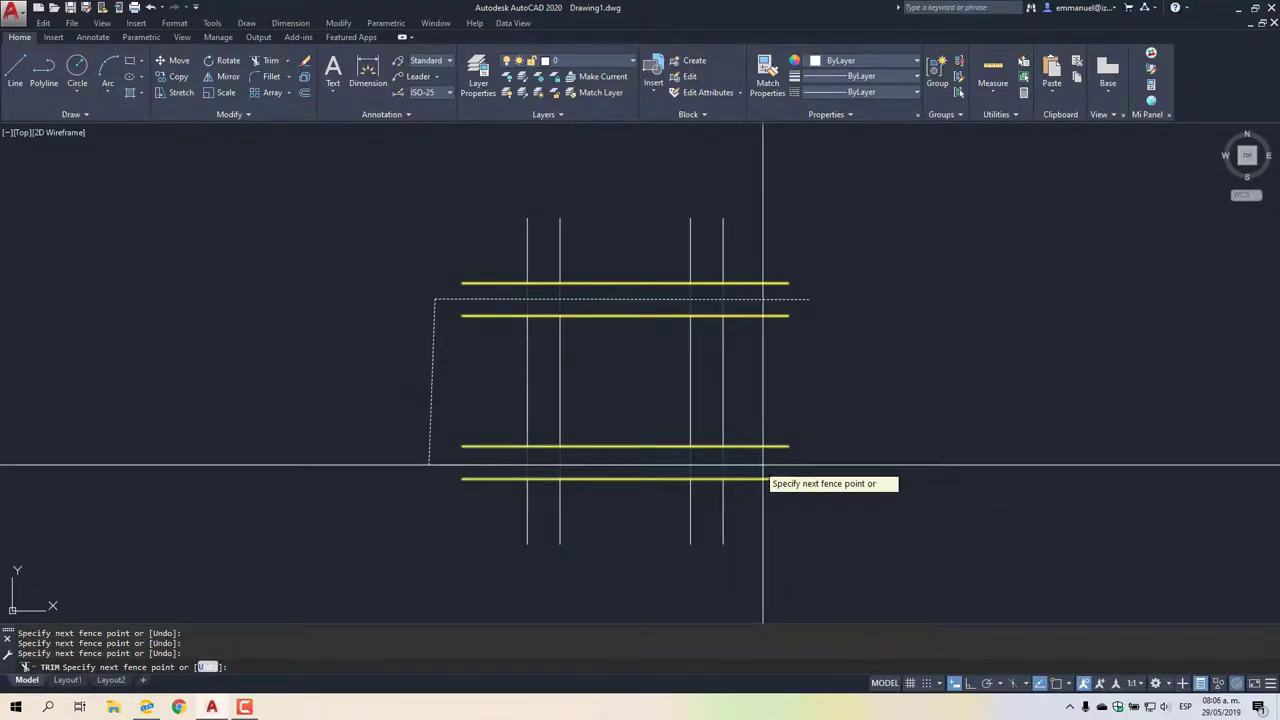
click(797, 461)
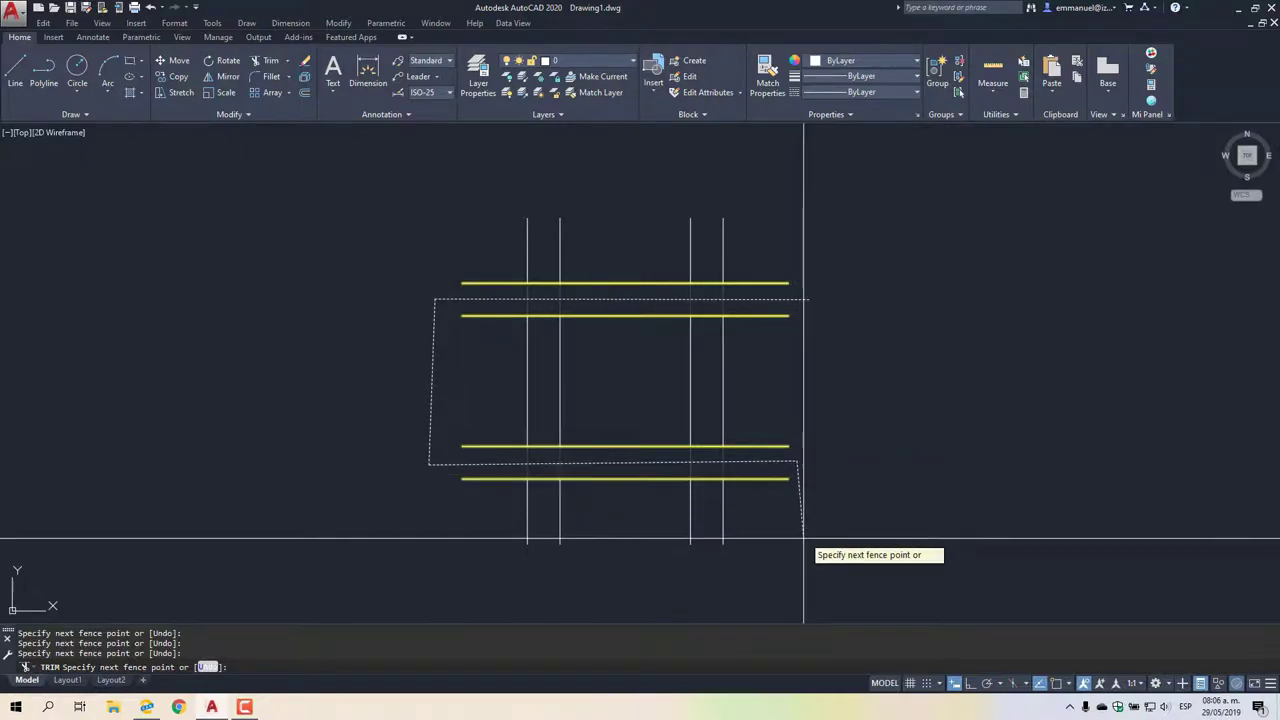
click(771, 588)
click(714, 584)
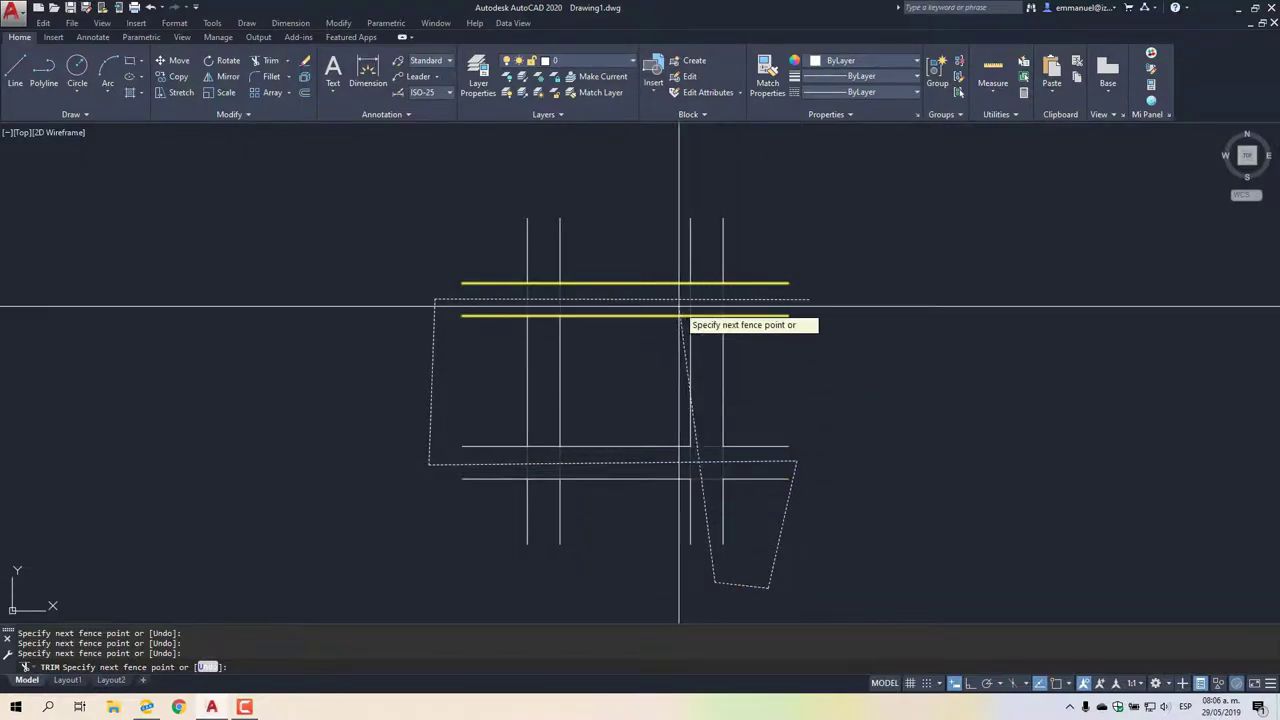
click(705, 195)
click(548, 190)
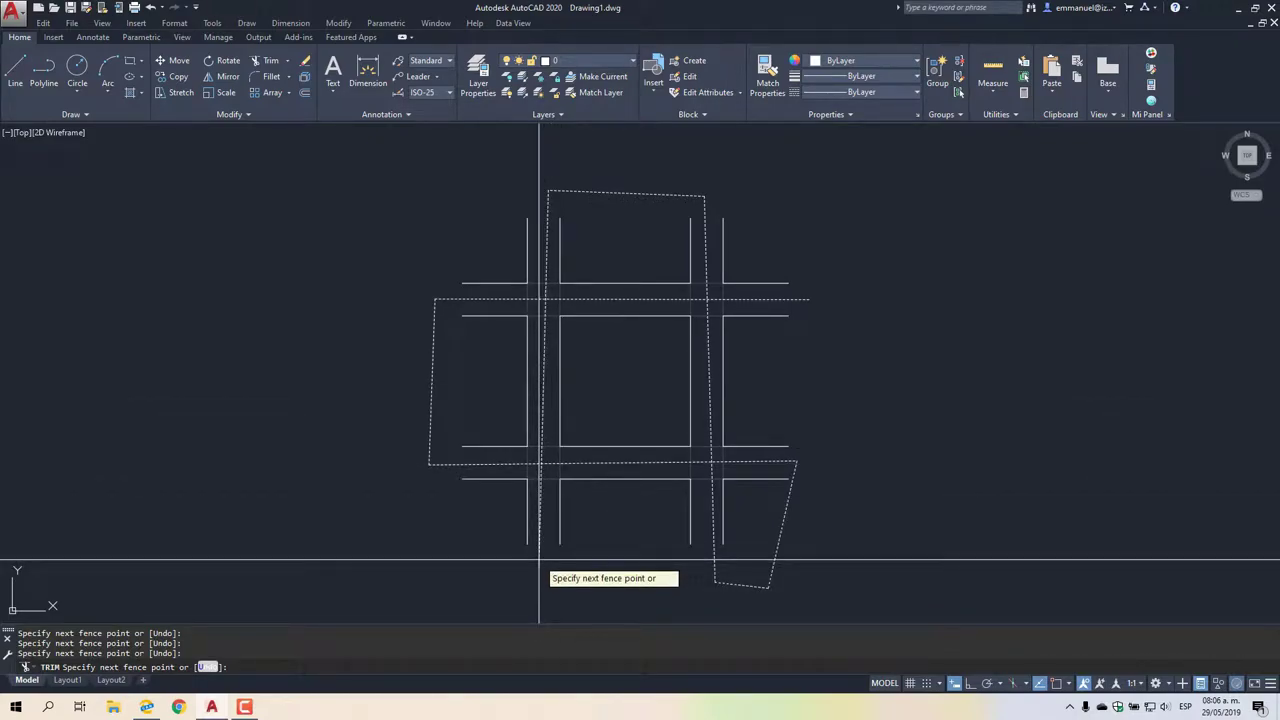
click(539, 570)
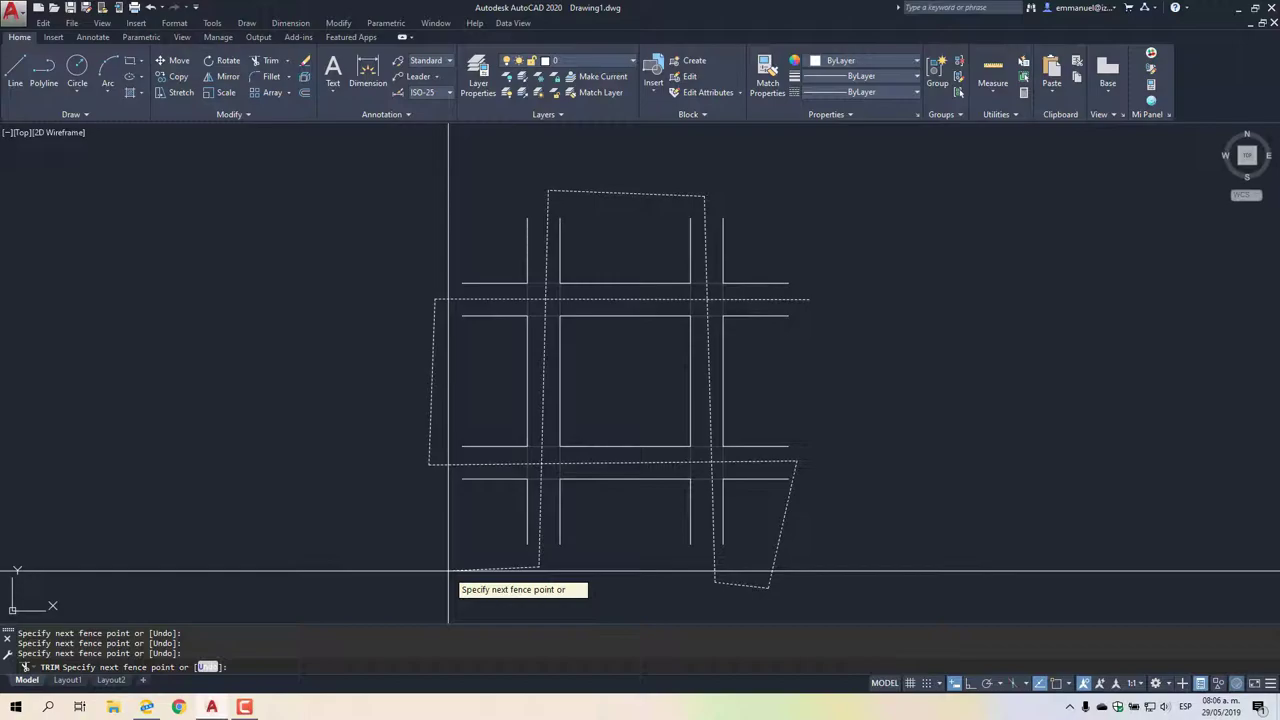
key(Return)
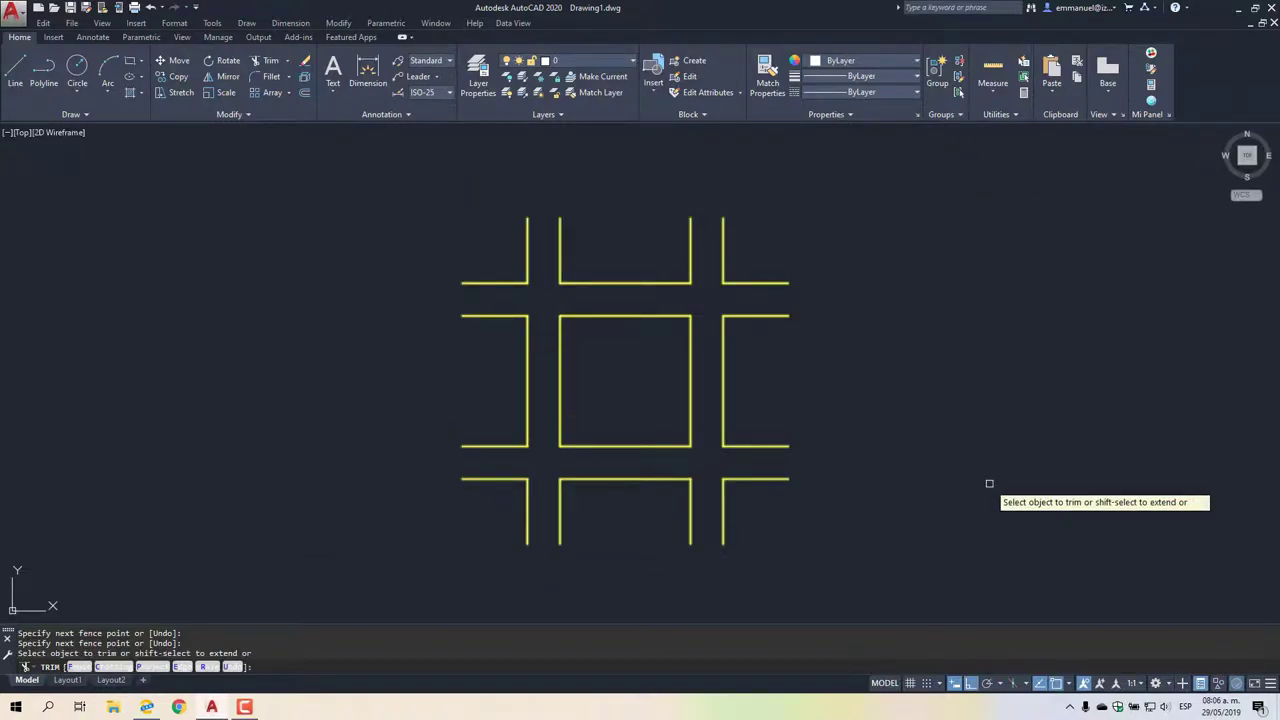
End TRIM and undo the fence trim, restoring all eight full-length lines.
key(Escape)
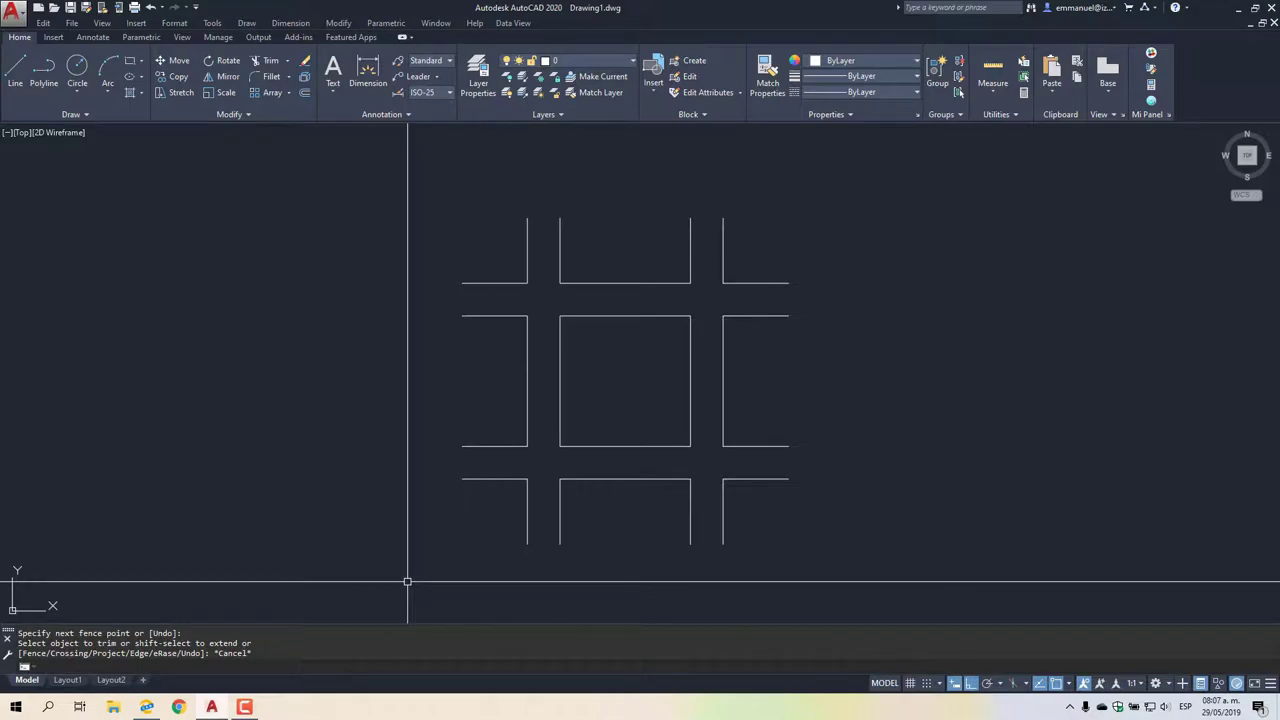
text(u)
key(Return)
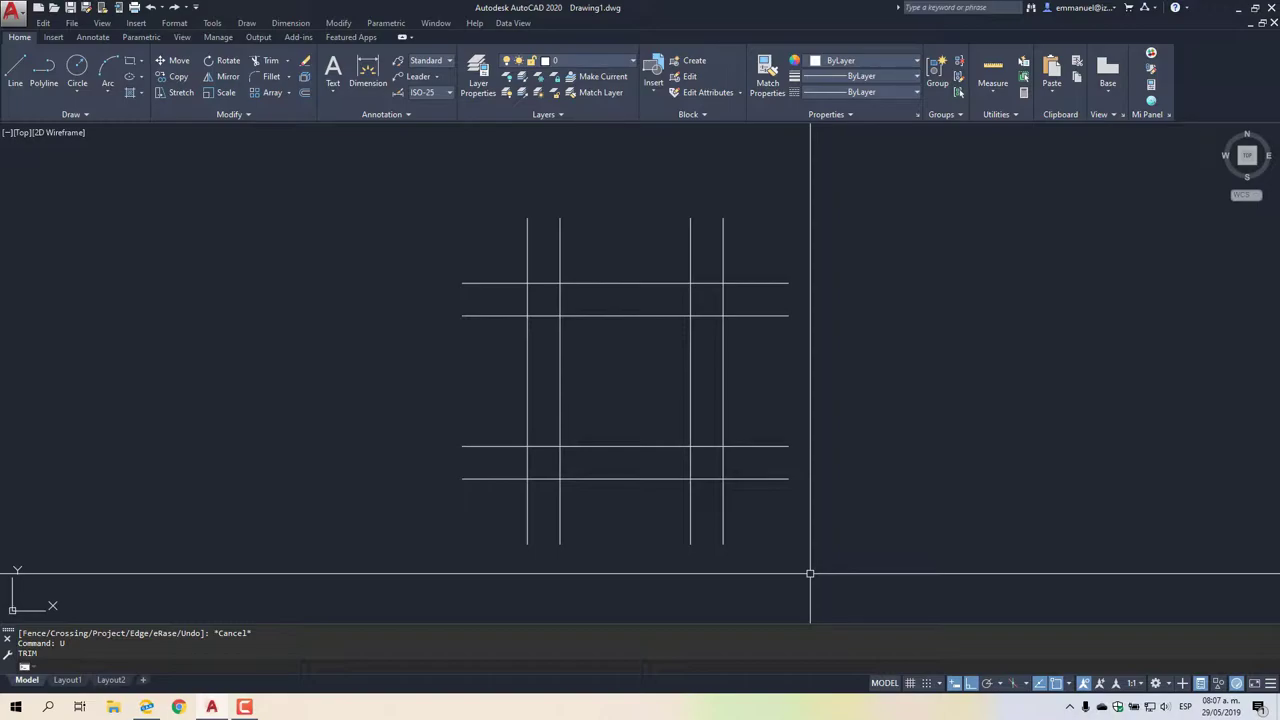
Use ITRIM to trim the lower-right and upper-right corner crossings by window selection.
text(ITRIM)
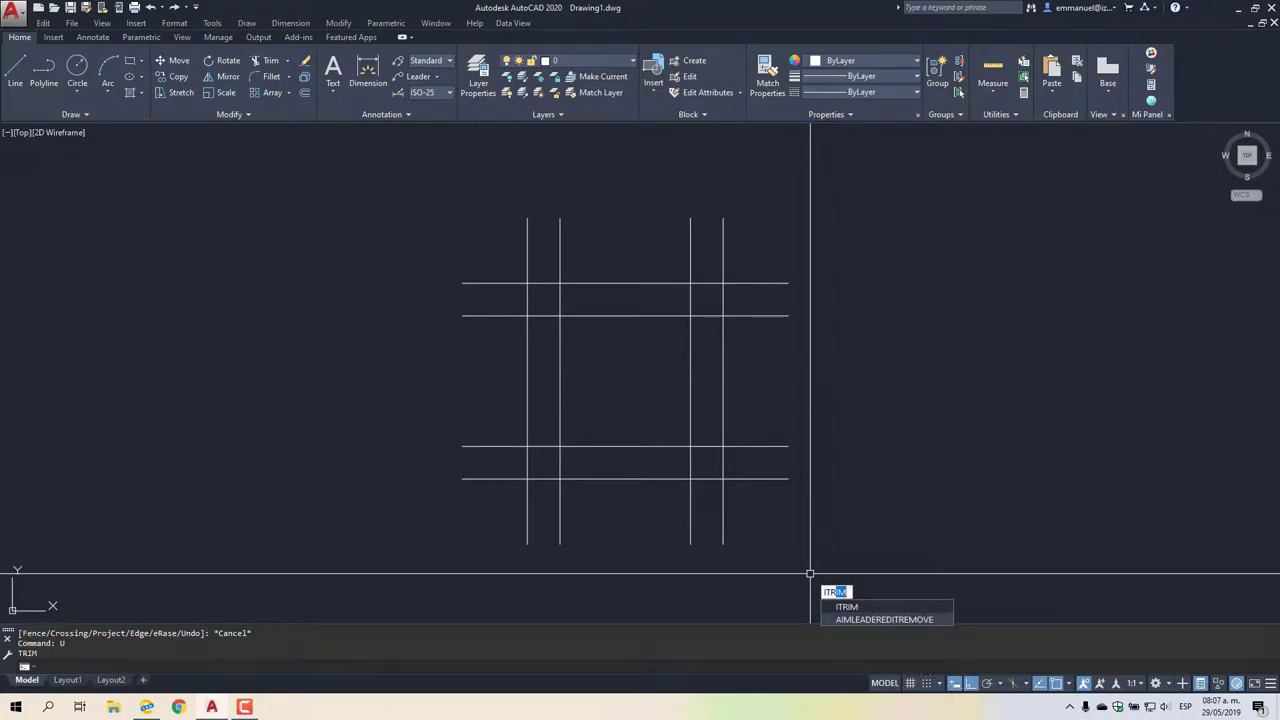
key(Return)
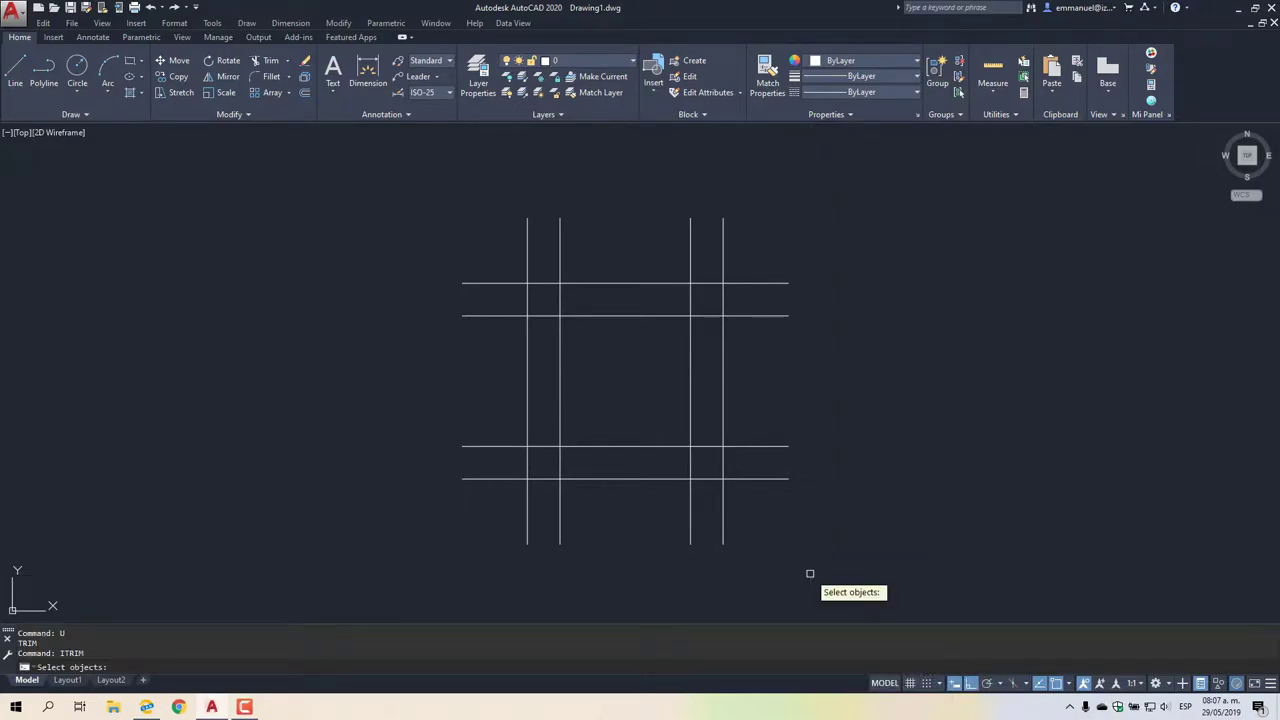
click(746, 503)
click(677, 432)
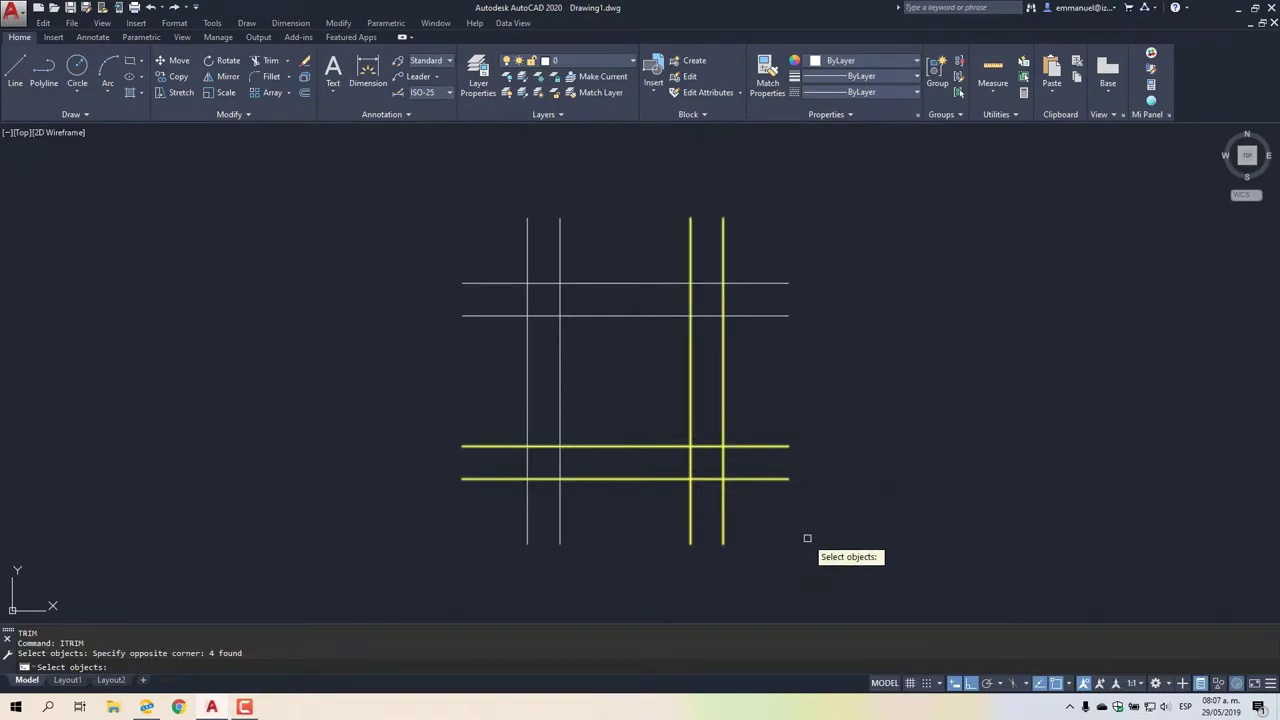
key(Return)
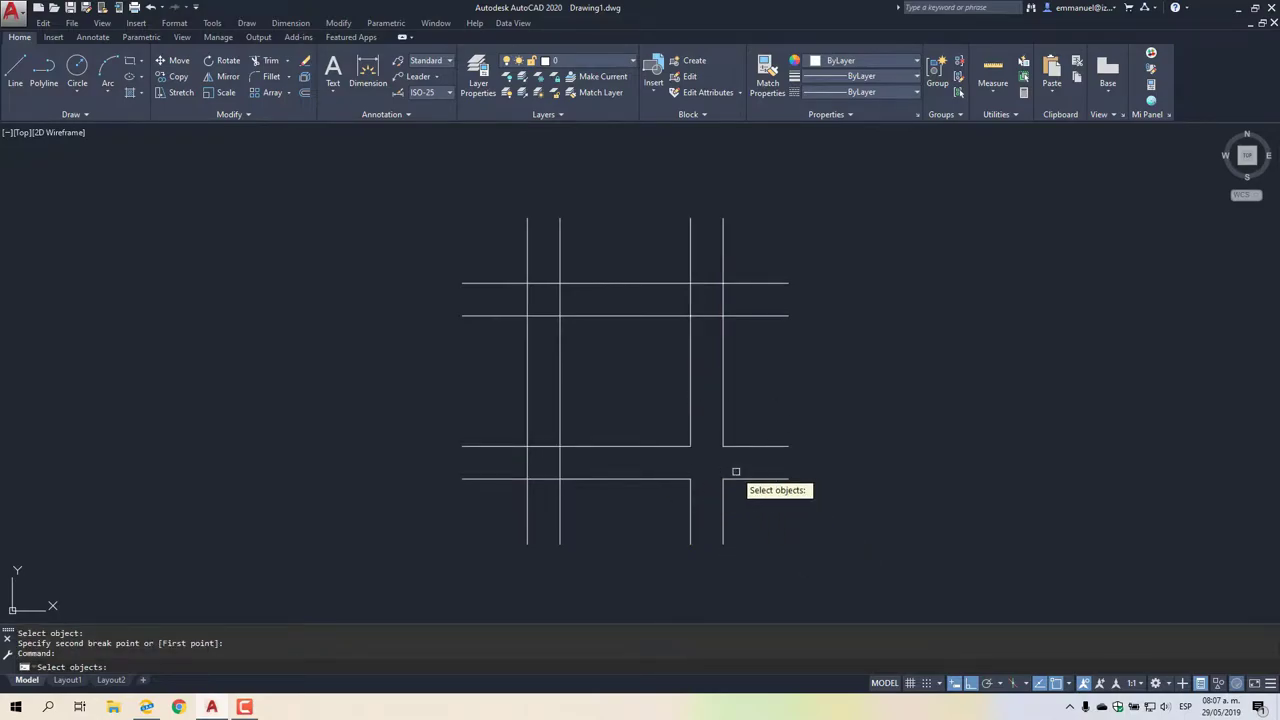
click(740, 340)
click(660, 270)
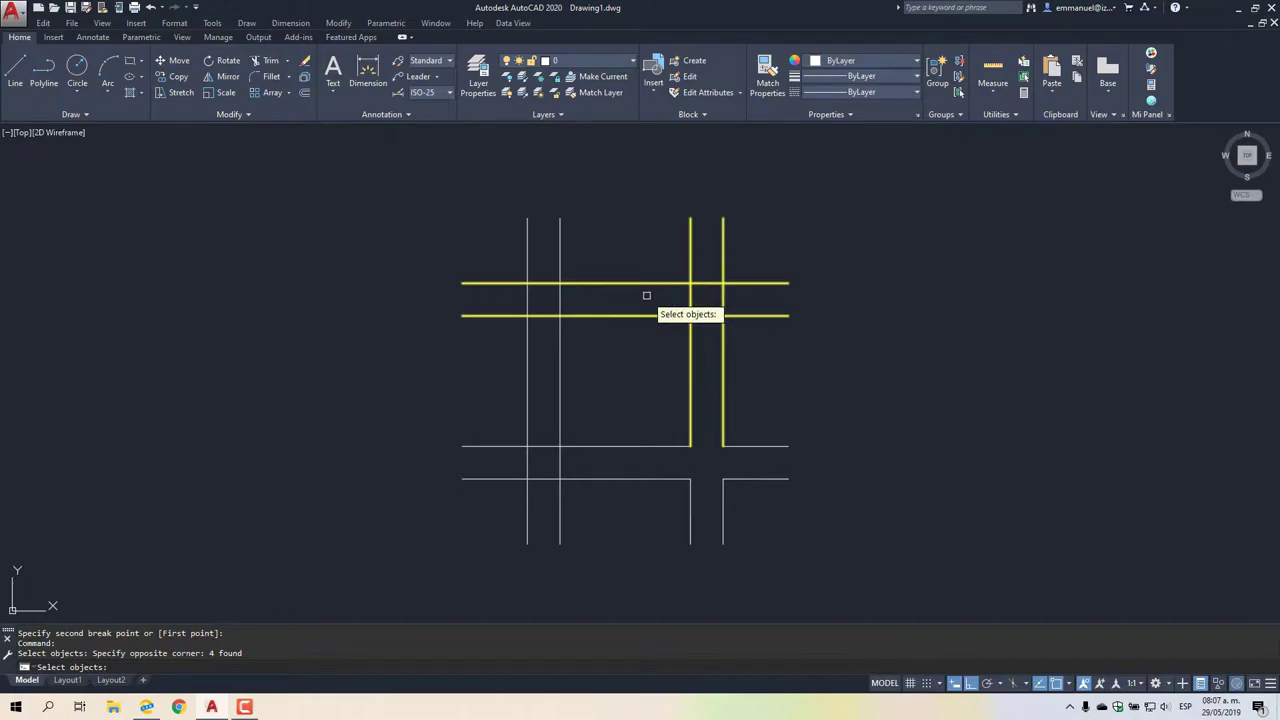
key(Return)
Trim the upper-left and lower-left corner crossings the same way, then exit ITRIM.
click(600, 371)
click(508, 268)
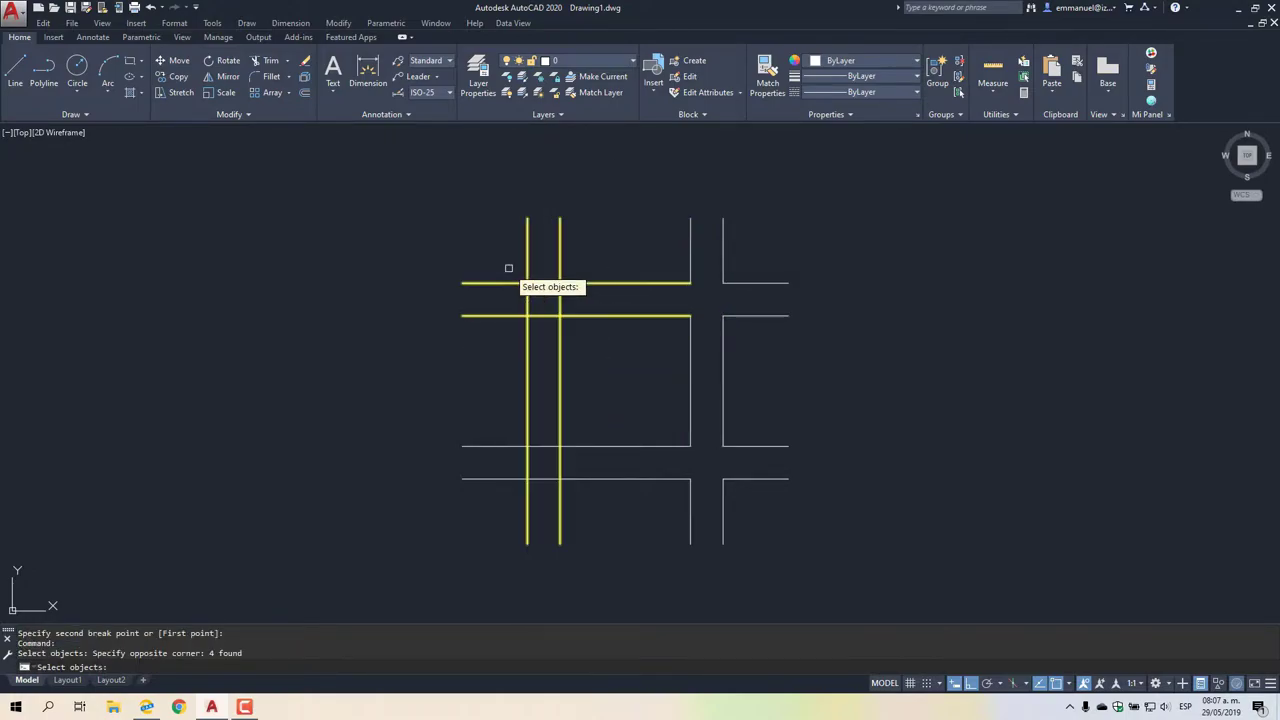
key(Return)
click(603, 500)
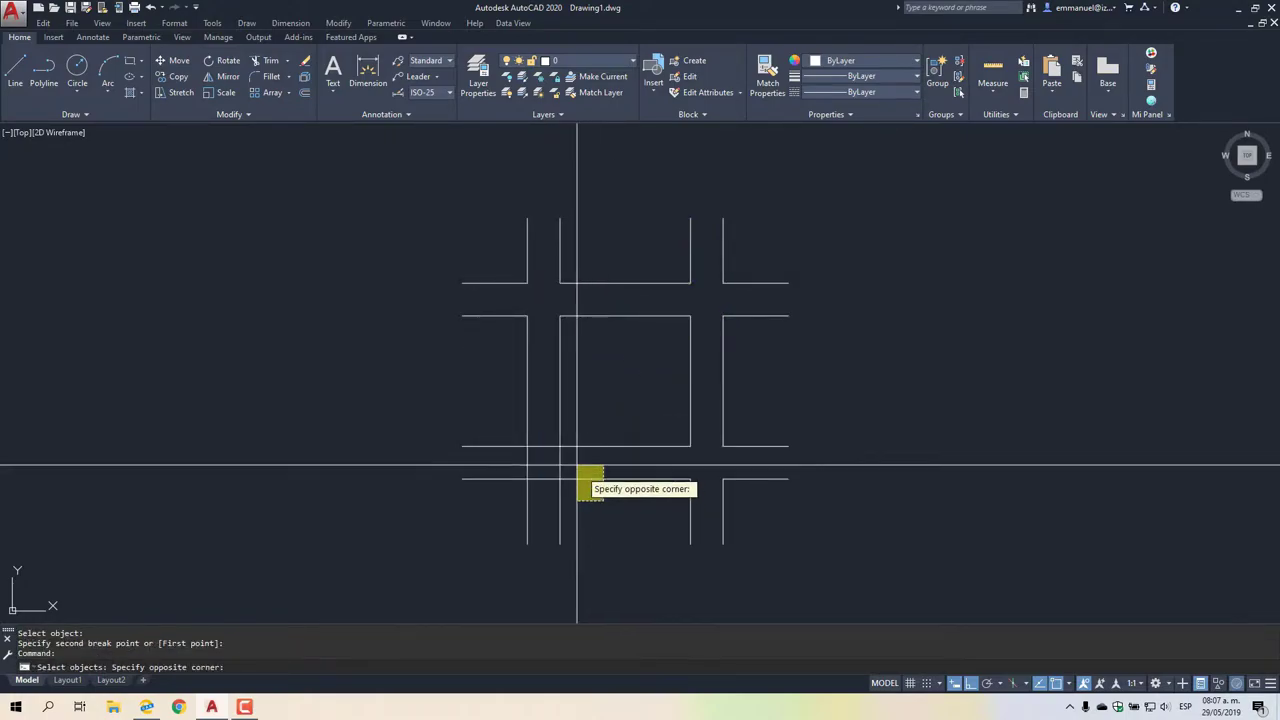
click(510, 424)
key(Return)
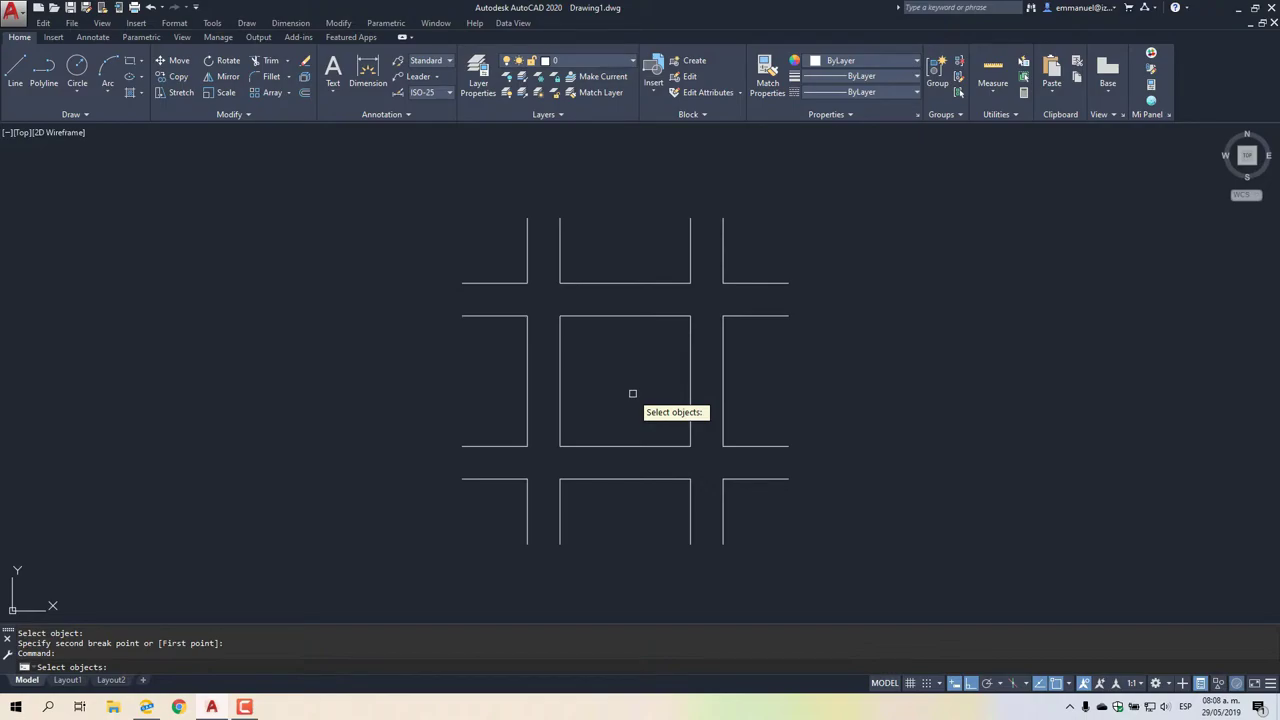
key(Escape)
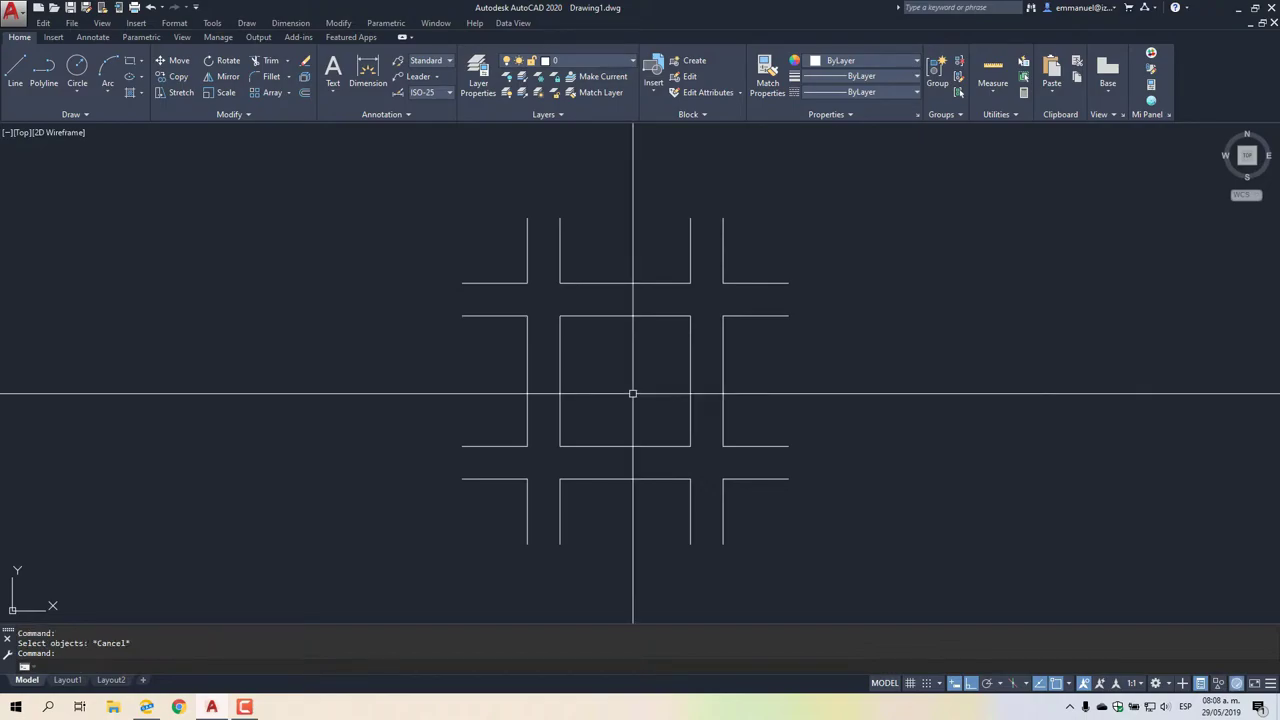